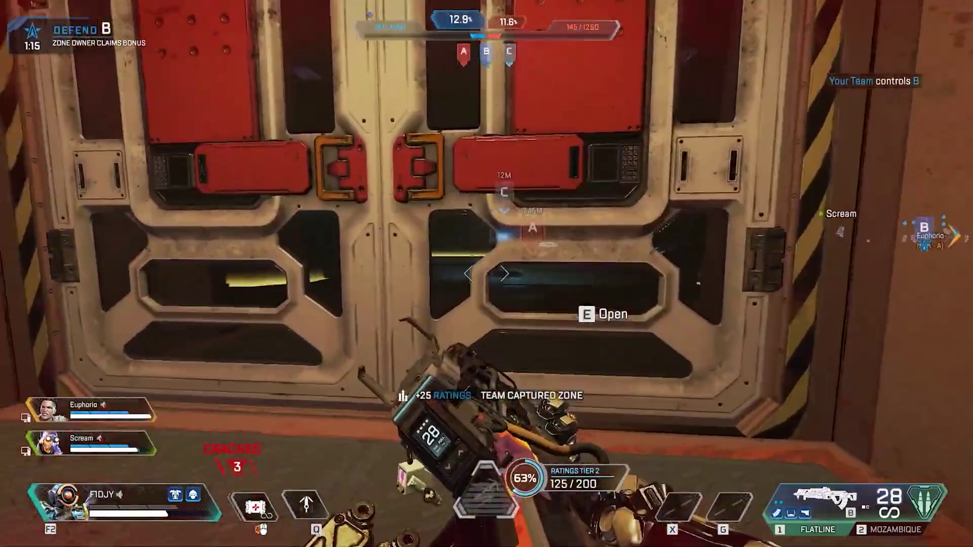
Open the red doors, push into zone C and set down Wattson's pylon.
{"action": "key", "text": "e"}
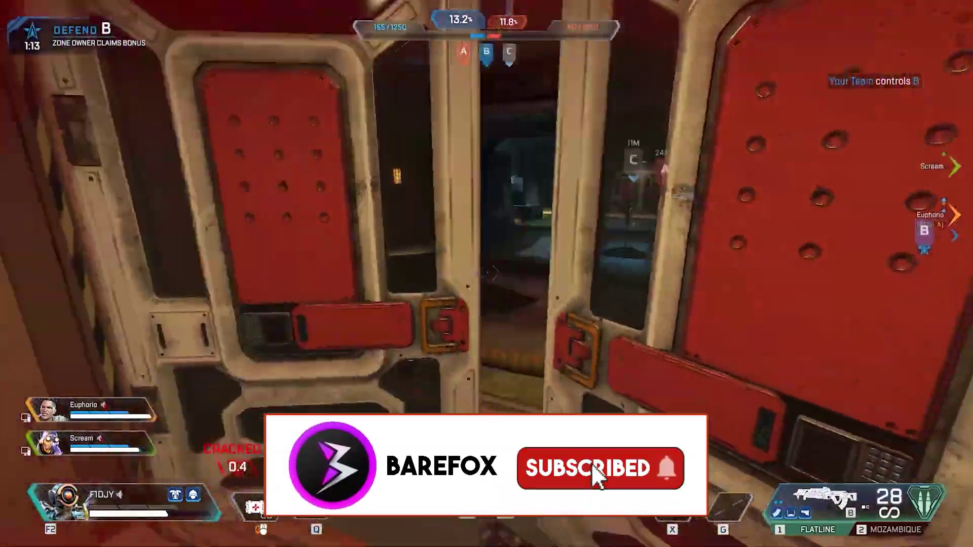
{"action": "key", "text": "w"}
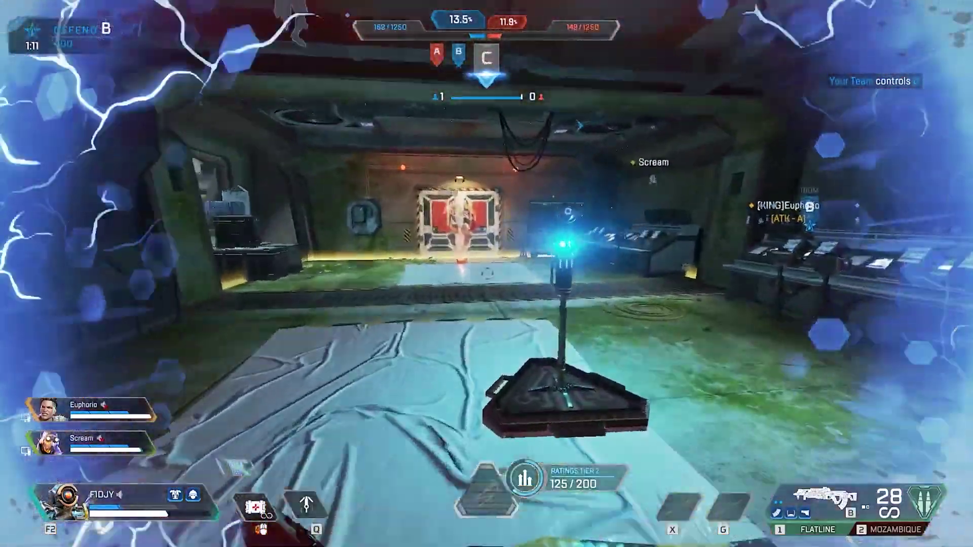
{"action": "left_click", "coordinate": [486, 274]}
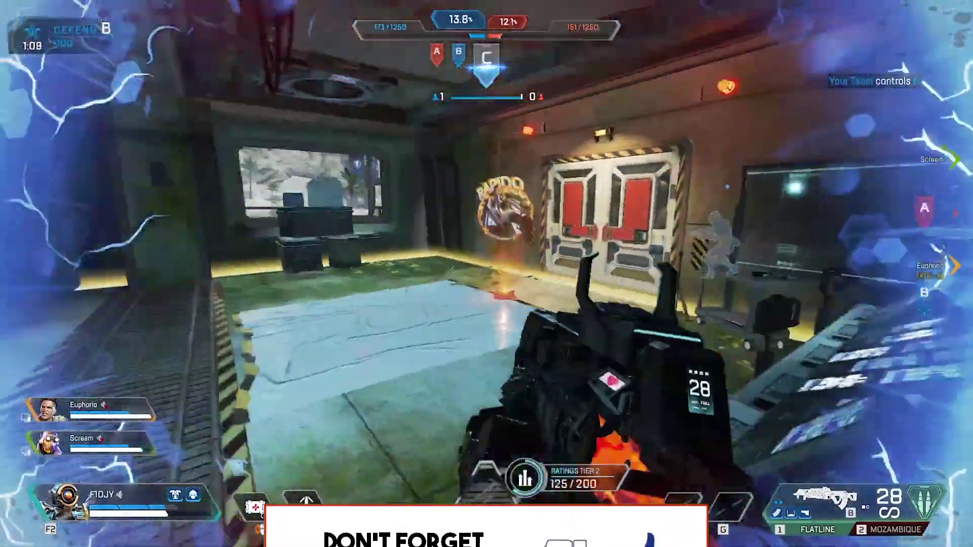
{"action": "key", "text": "w"}
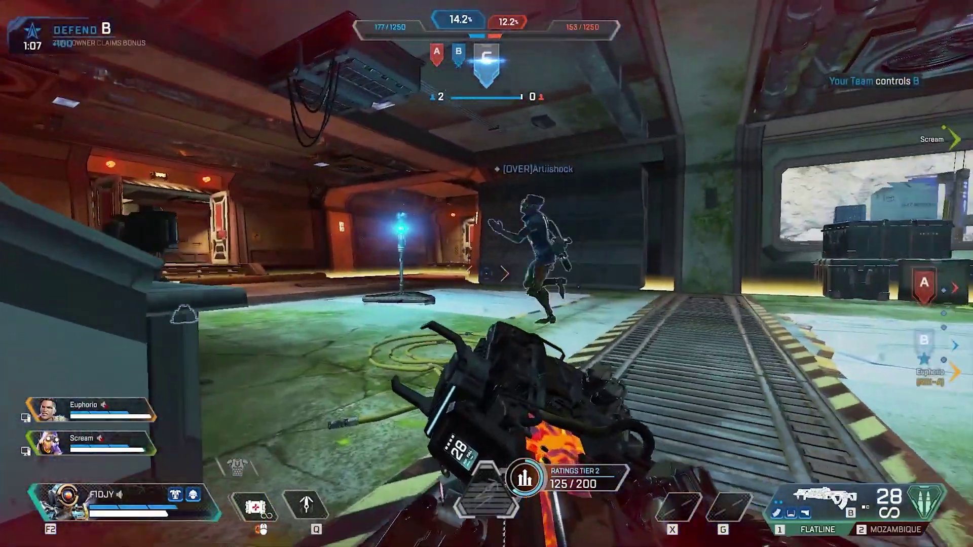
Heal with a med kit and reload the Flatline.
{"action": "key", "text": "4"}
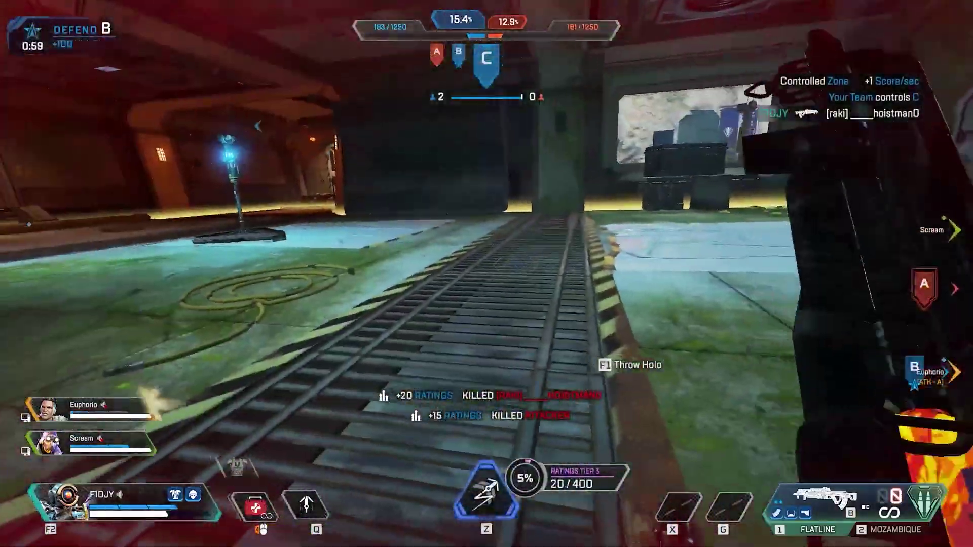
{"action": "key", "text": "4"}
{"action": "key", "text": "r"}
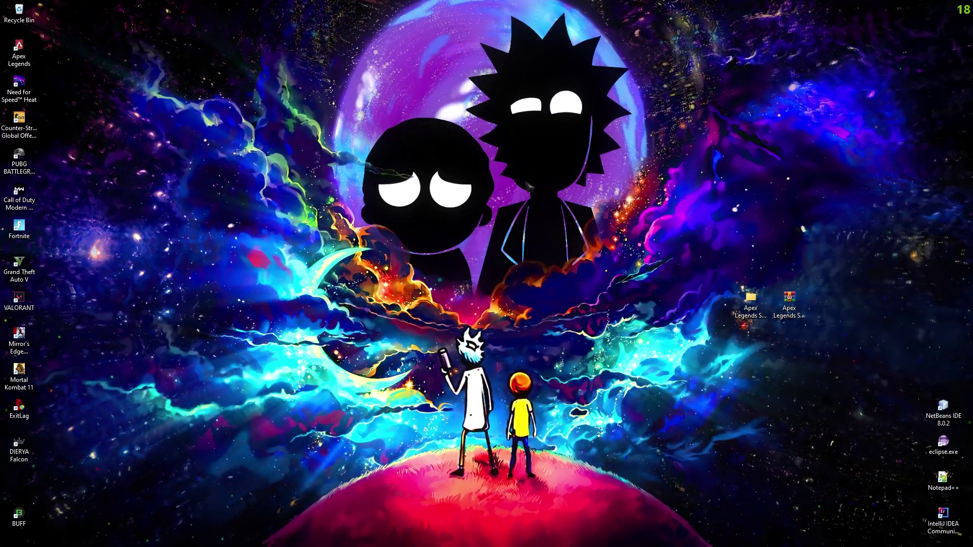
Create a restore point described as 'Apex Legends' through System Properties, then close it.
{"action": "key", "text": "super+s"}
{"action": "type", "text": "create"}
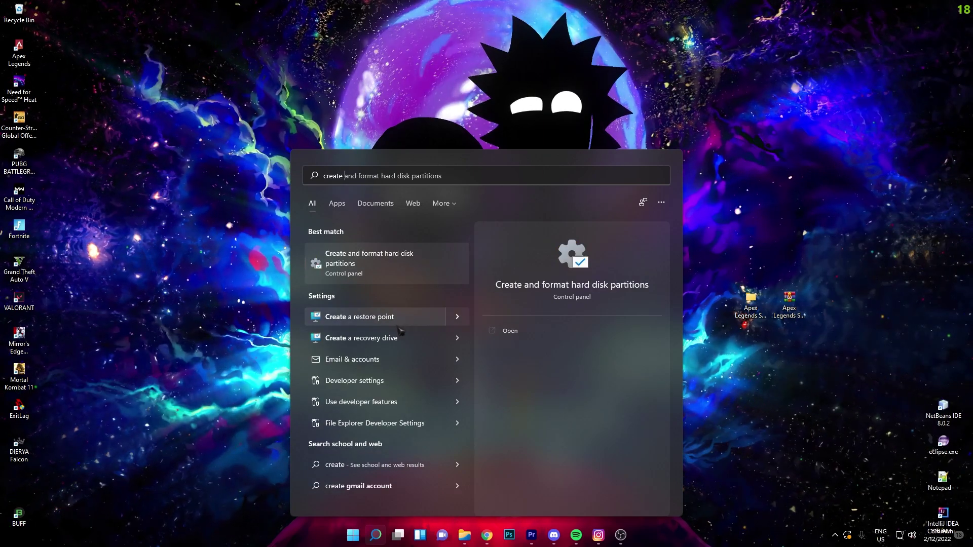
{"action": "left_click", "coordinate": [385, 318]}
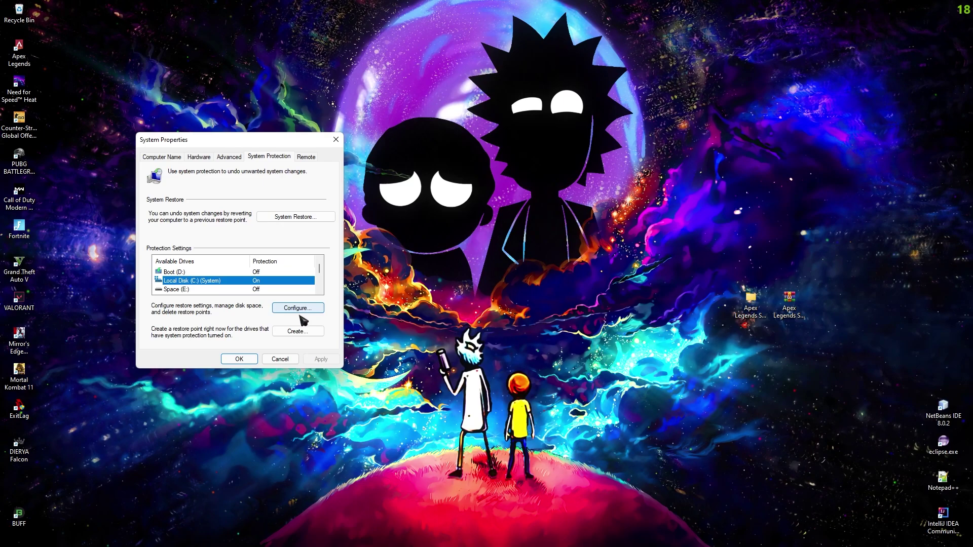
{"action": "left_click", "coordinate": [299, 332]}
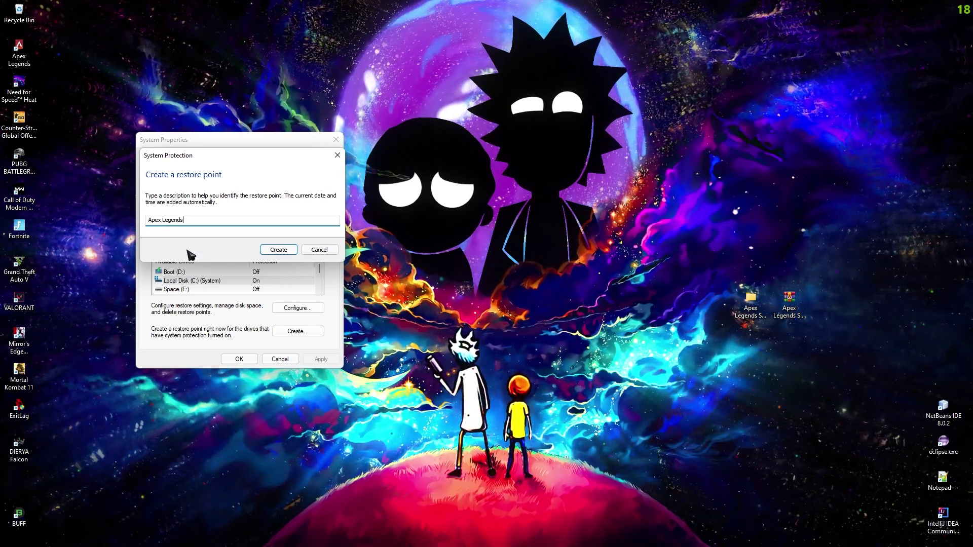
{"action": "left_click", "coordinate": [279, 249]}
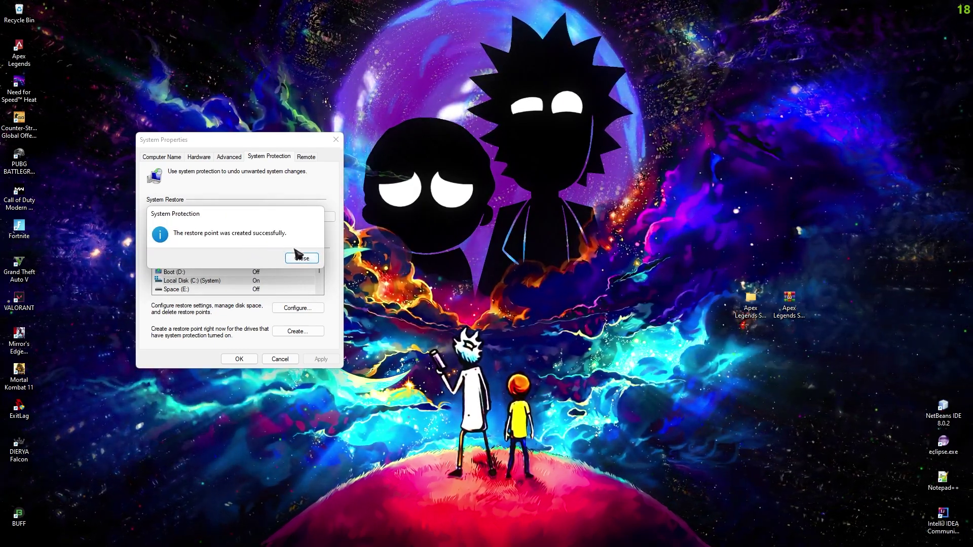
{"action": "left_click", "coordinate": [336, 142]}
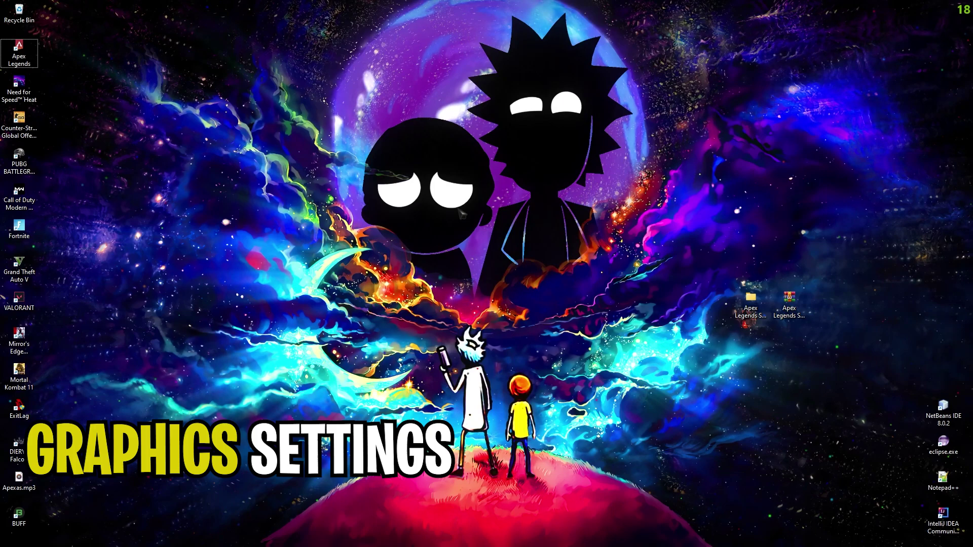
Add O:\SteamLibrary\steamapps\common\Apex Legends\r5apex.exe to the Graphics settings app list.
{"action": "key", "text": "super"}
{"action": "type", "text": "gr"}
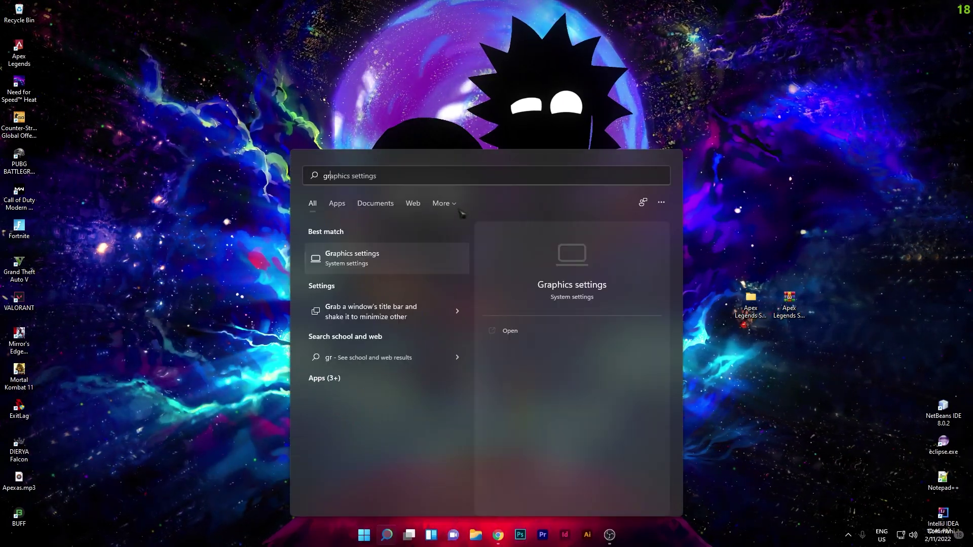
{"action": "type", "text": "aphics"}
{"action": "key", "text": "Return"}
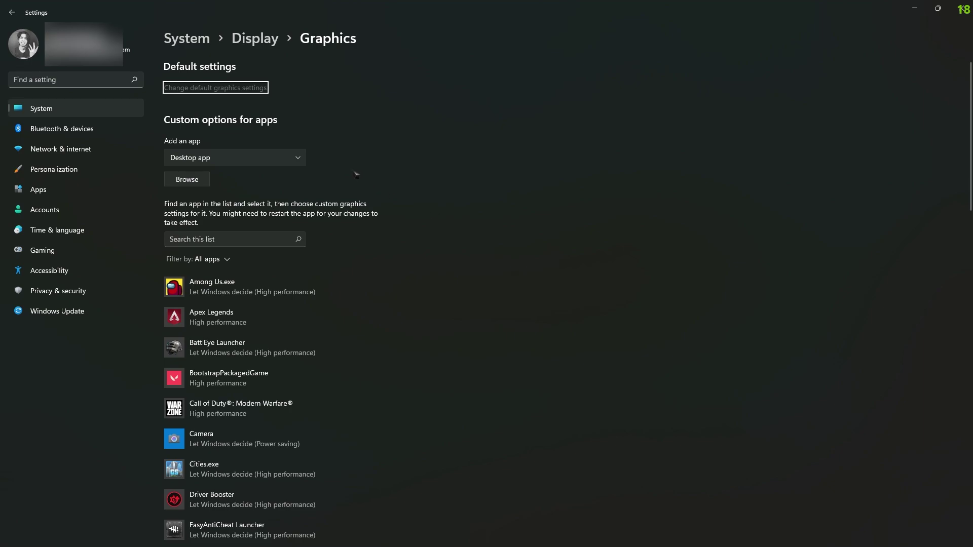
{"action": "left_click", "coordinate": [195, 182]}
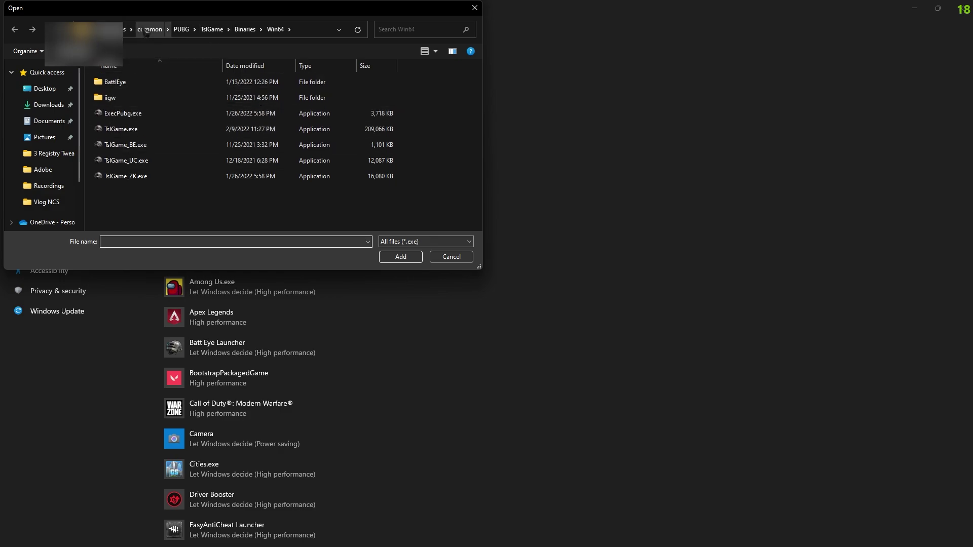
{"action": "left_click", "coordinate": [101, 29]}
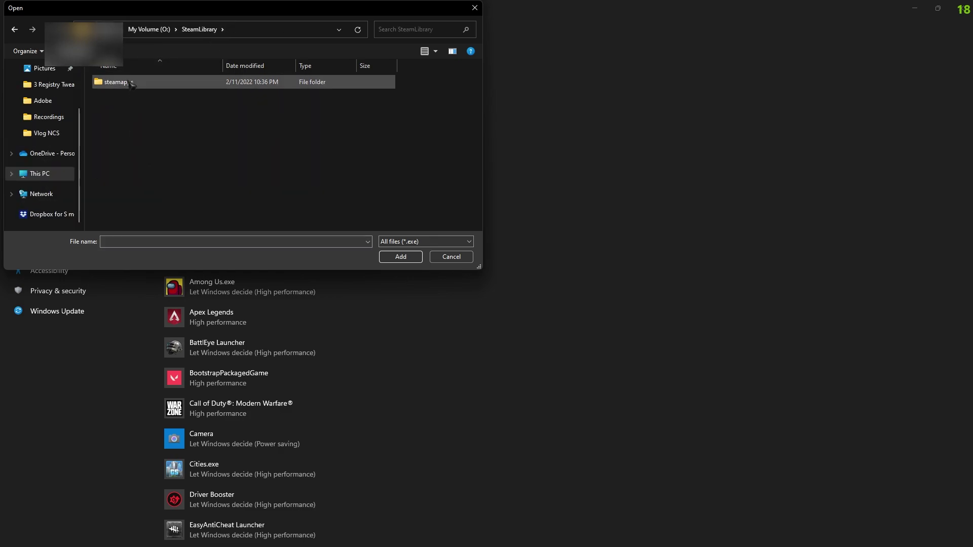
{"action": "double_click", "coordinate": [130, 83]}
{"action": "double_click", "coordinate": [127, 83]}
{"action": "double_click", "coordinate": [126, 84]}
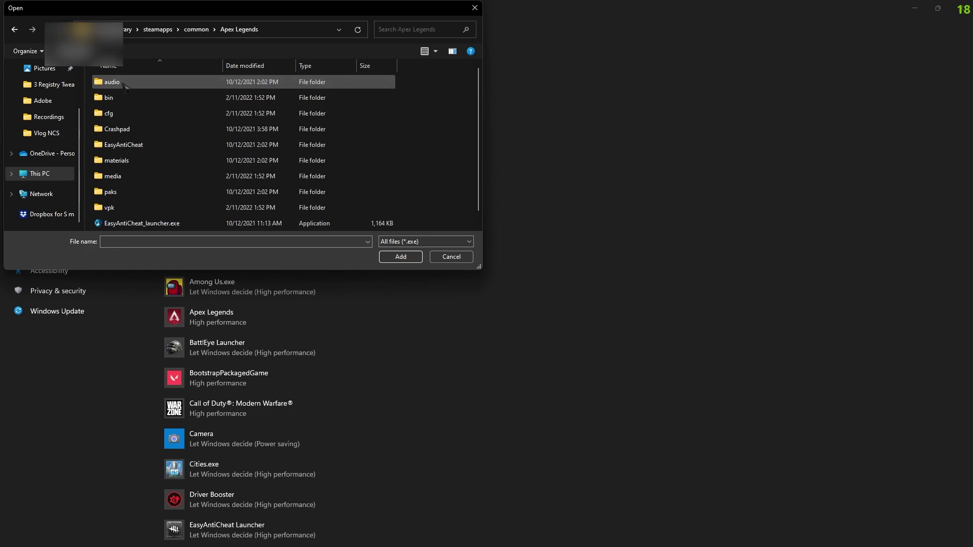
{"action": "scroll", "coordinate": [152, 149], "scroll_direction": "down", "scroll_amount": 1}
{"action": "left_click", "coordinate": [129, 225]}
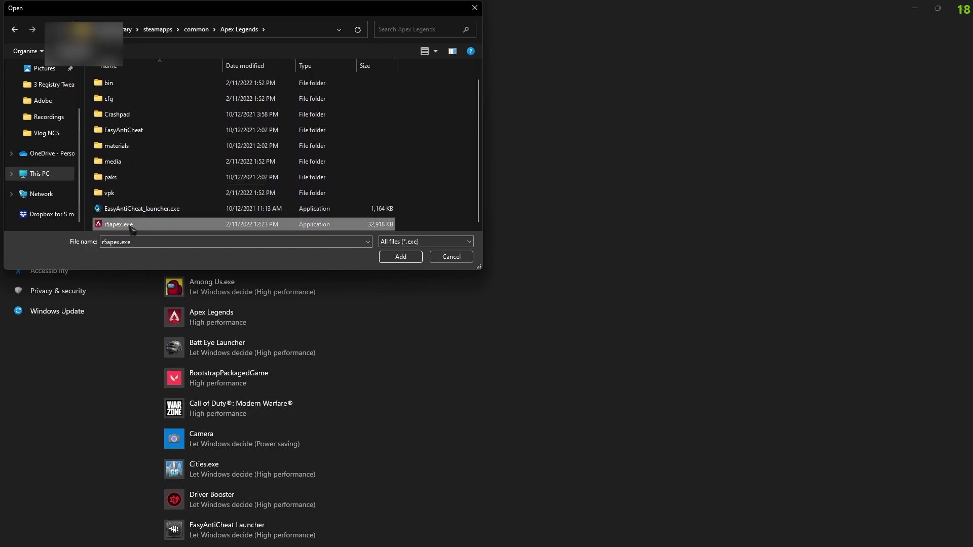
{"action": "left_click", "coordinate": [400, 256]}
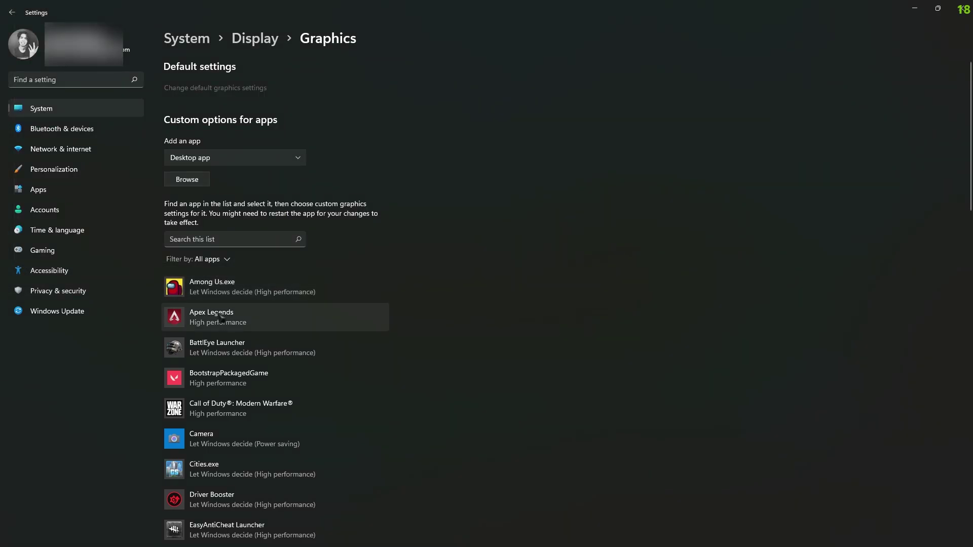
Set the Apex Legends graphics preference to High performance and save it.
{"action": "left_click", "coordinate": [241, 324]}
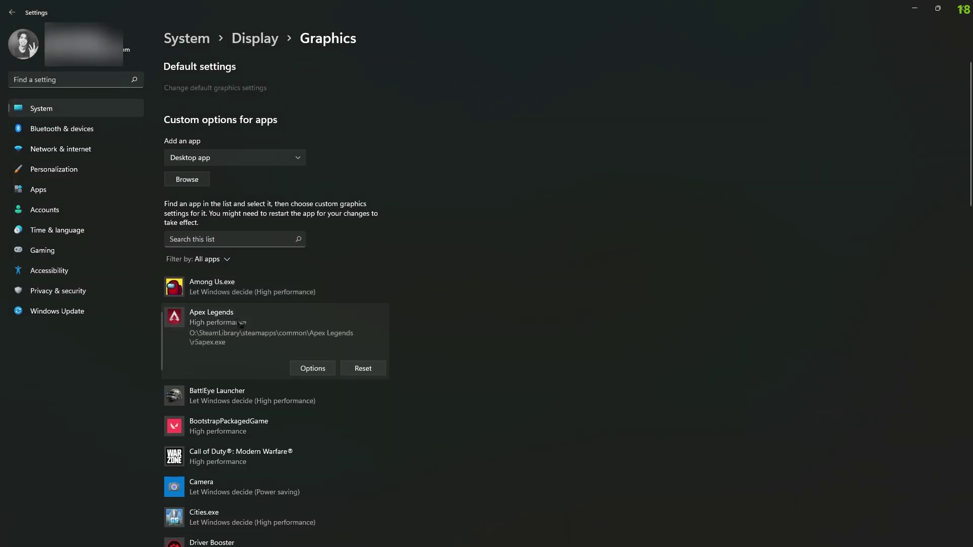
{"action": "left_click", "coordinate": [311, 369]}
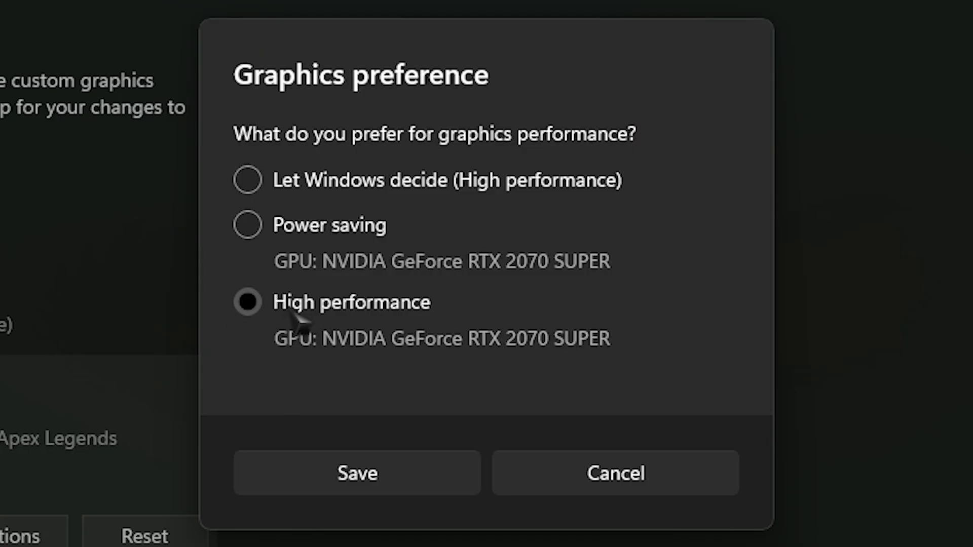
{"action": "left_click", "coordinate": [383, 490]}
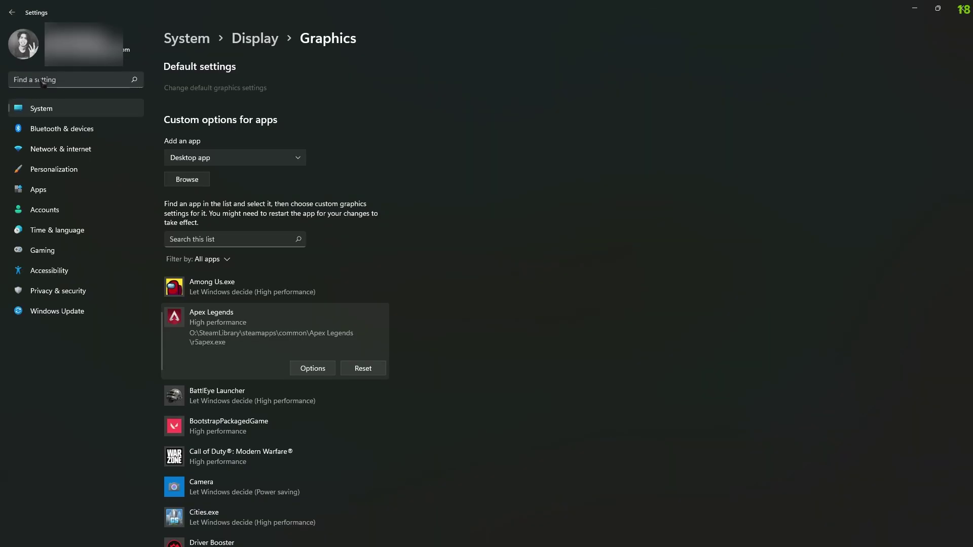
Find the Windows Update page and start installing the pending KB5009469 .NET Framework update.
{"action": "left_click", "coordinate": [66, 79]}
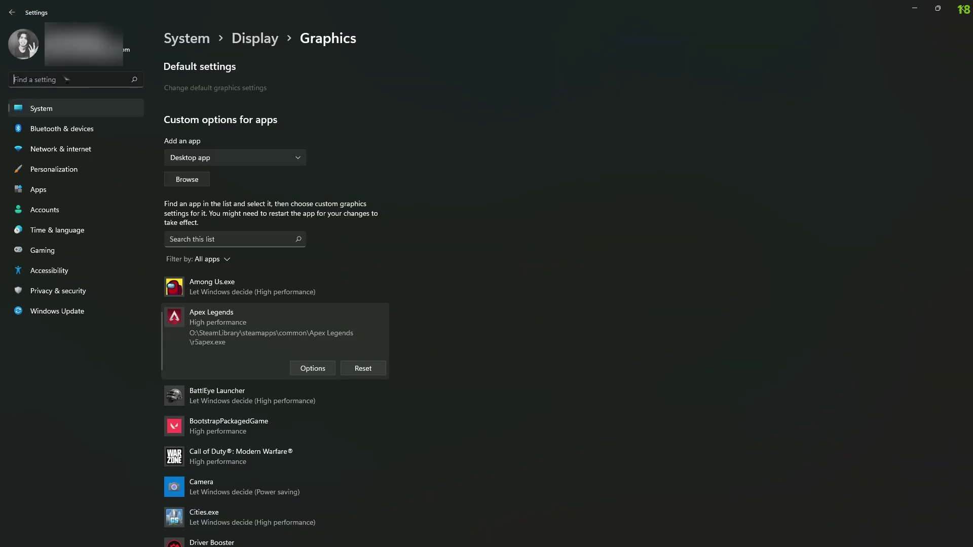
{"action": "type", "text": "Windows"}
{"action": "key", "text": "Return"}
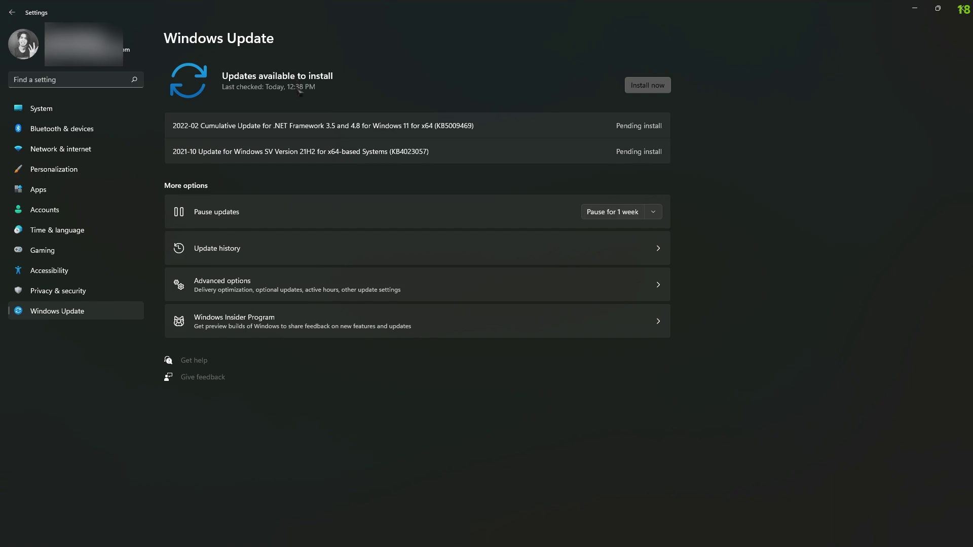
{"action": "left_click", "coordinate": [640, 87]}
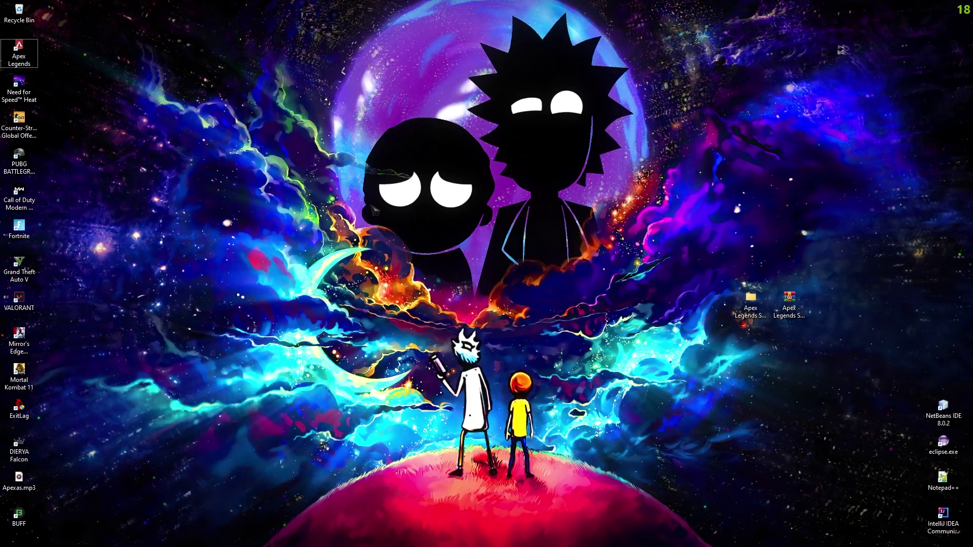
Open C:\Windows\Temp with Run 'temp', confirm it has 0 items, and close it.
{"action": "key", "text": "super+r"}
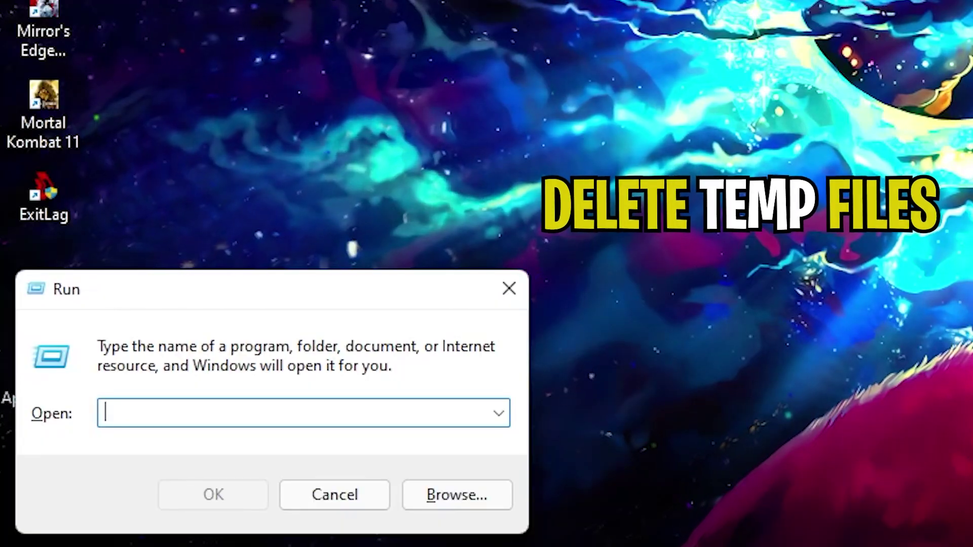
{"action": "type", "text": "temp"}
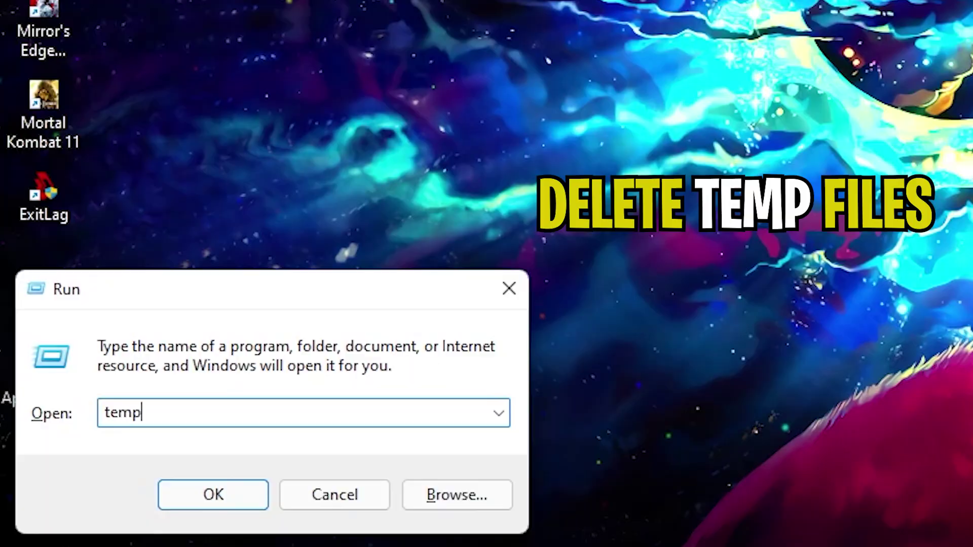
{"action": "key", "text": "Return"}
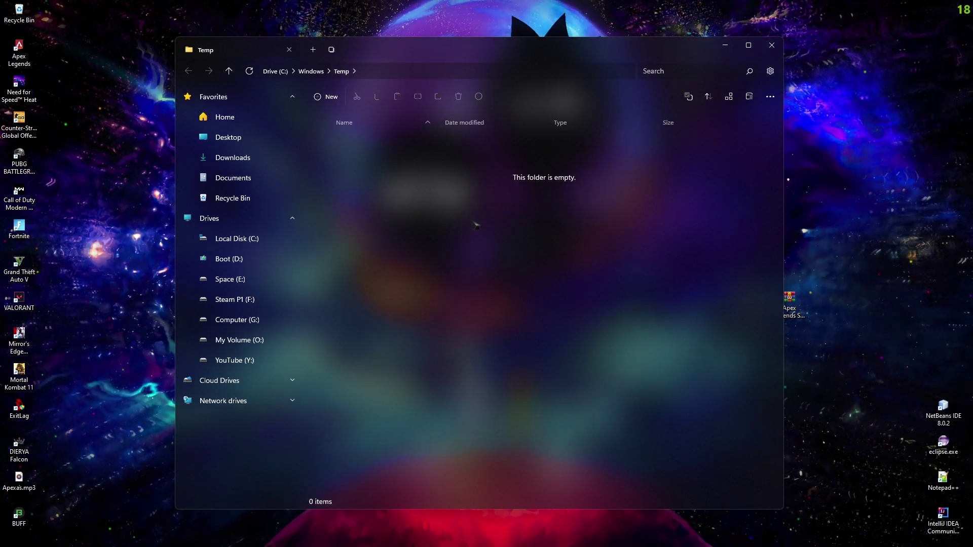
{"action": "left_click", "coordinate": [772, 45]}
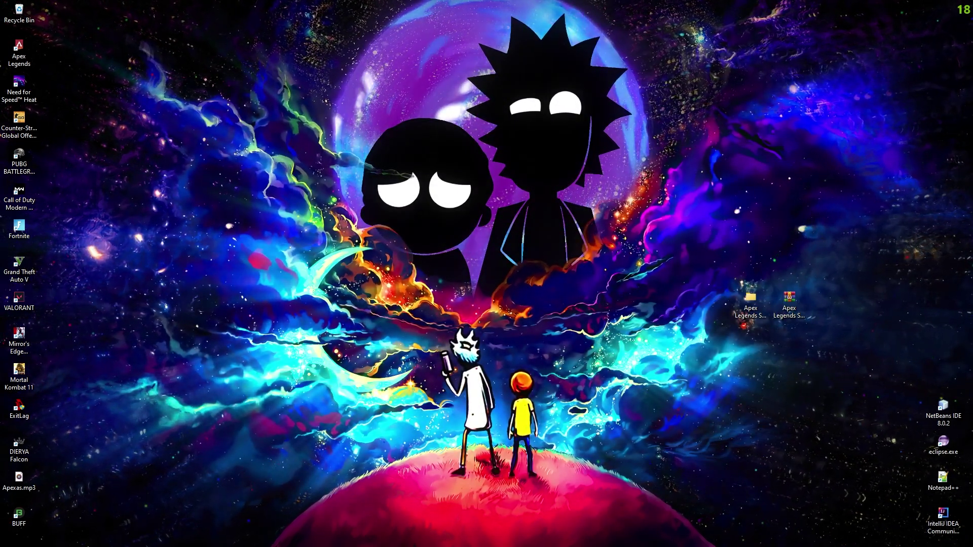
Open %temp% and permanently delete all 79 items, skipping the 12 in-use files.
{"action": "key", "text": "super+r"}
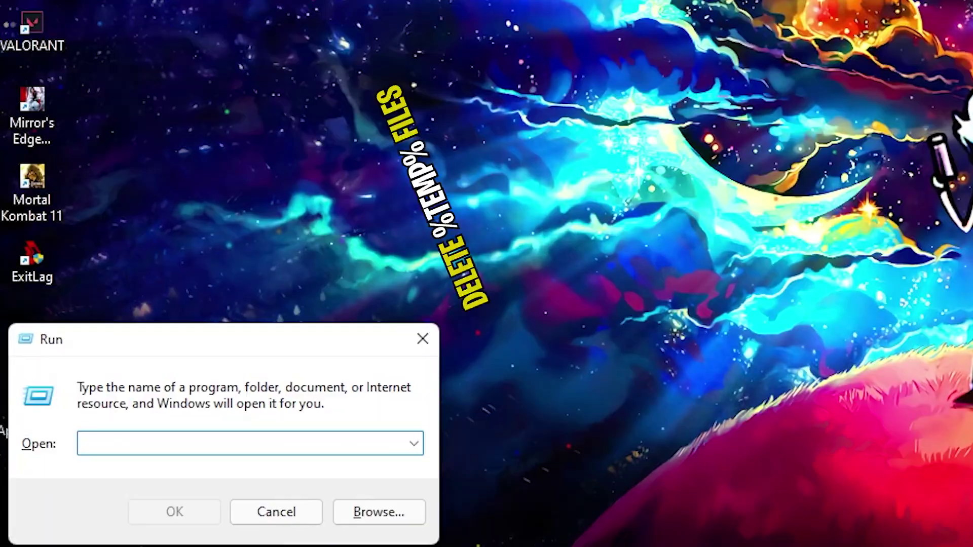
{"action": "type", "text": "%"}
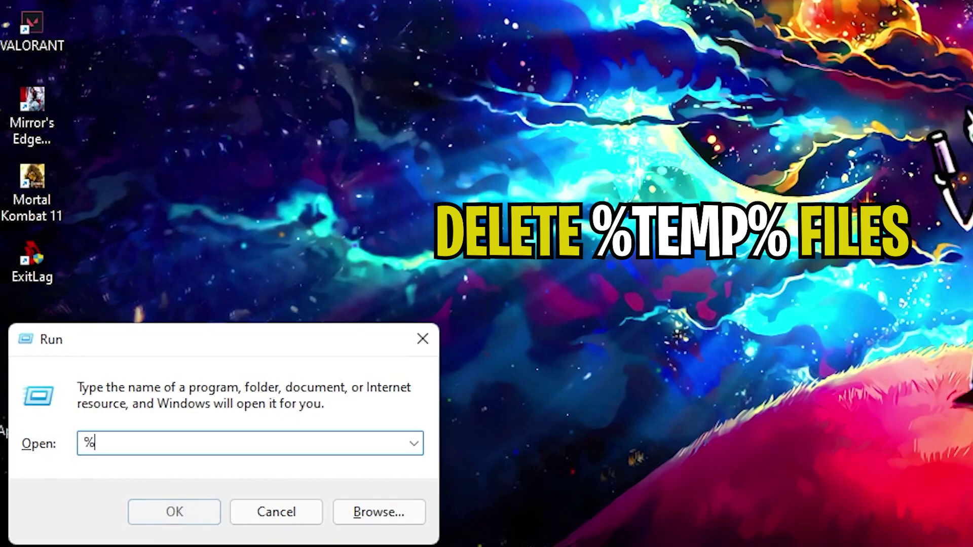
{"action": "type", "text": "temp"}
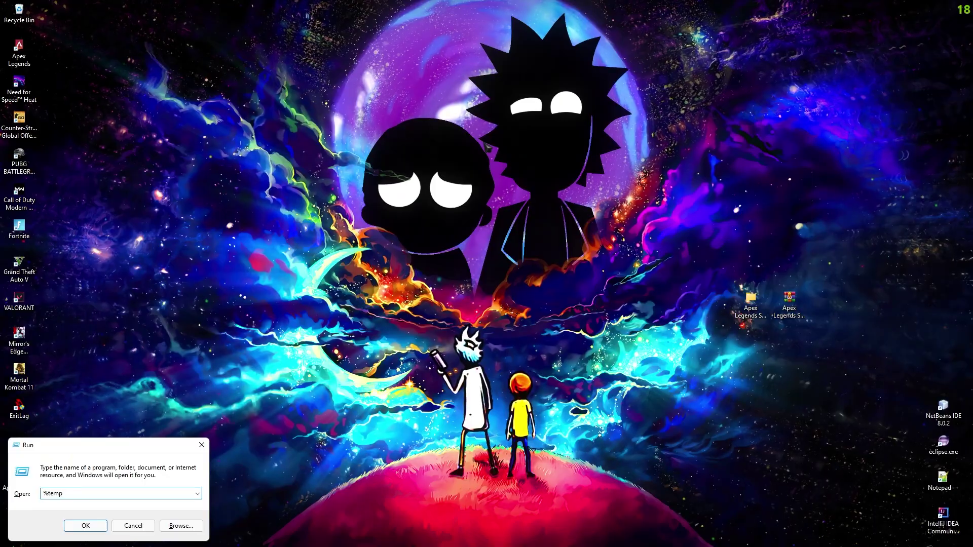
{"action": "key", "text": "Return"}
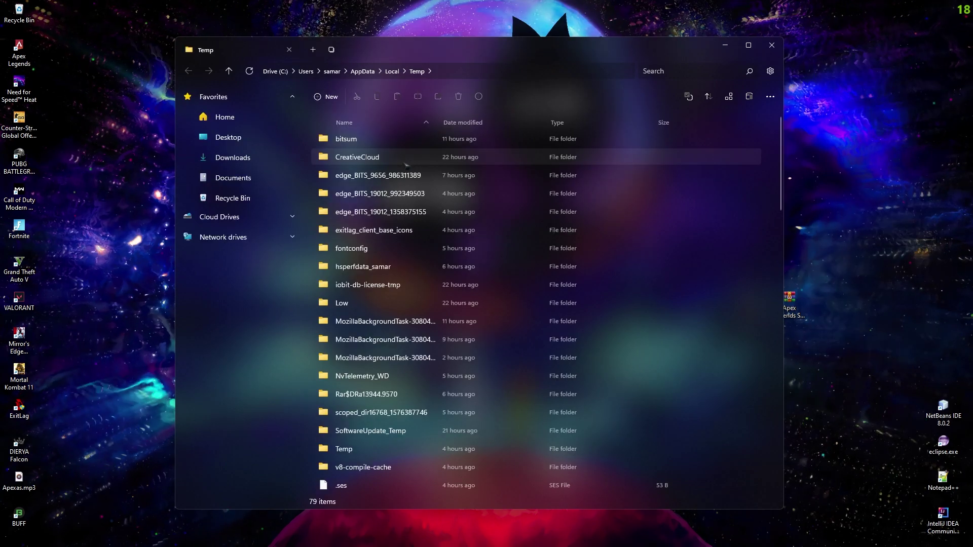
{"action": "scroll", "coordinate": [382, 261], "scroll_direction": "up", "scroll_amount": 5}
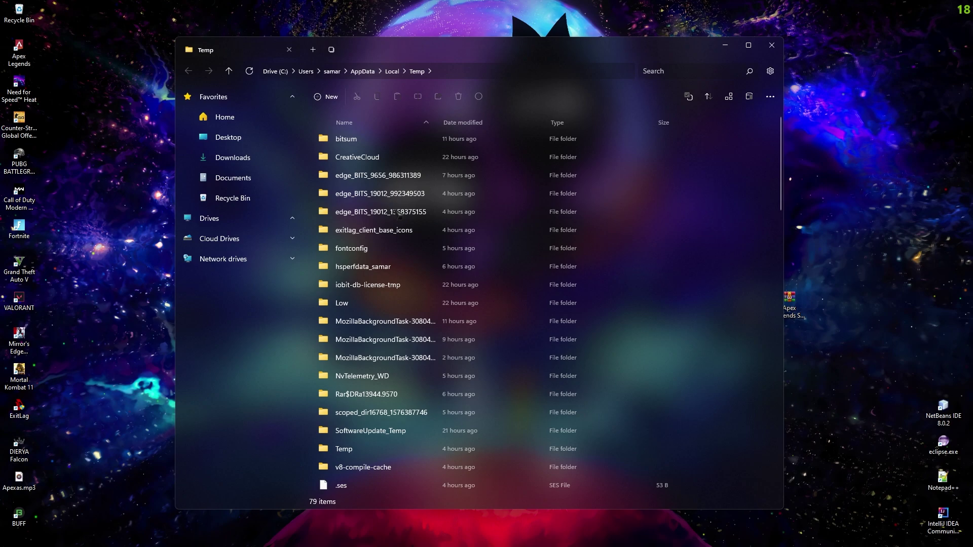
{"action": "key", "text": "ctrl+a"}
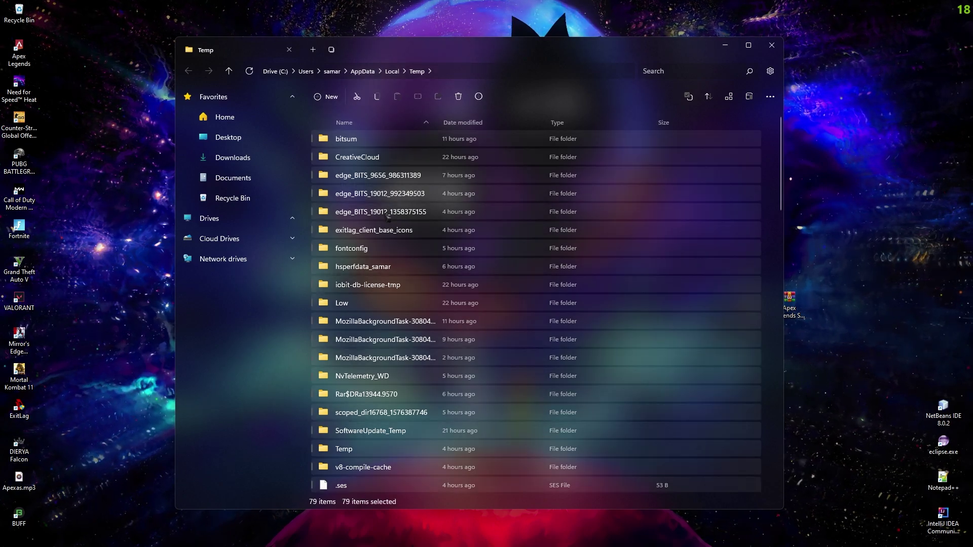
{"action": "left_click", "coordinate": [458, 96]}
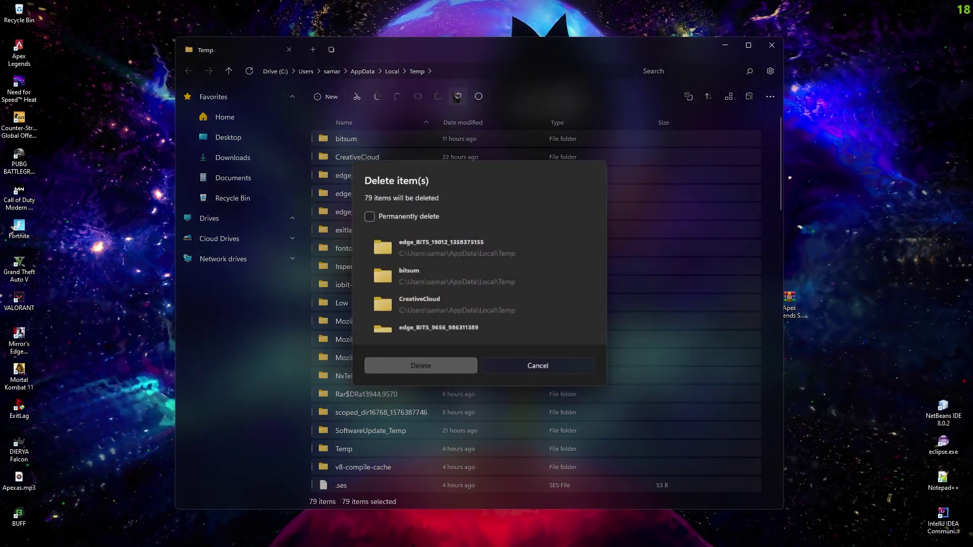
{"action": "left_click", "coordinate": [439, 362]}
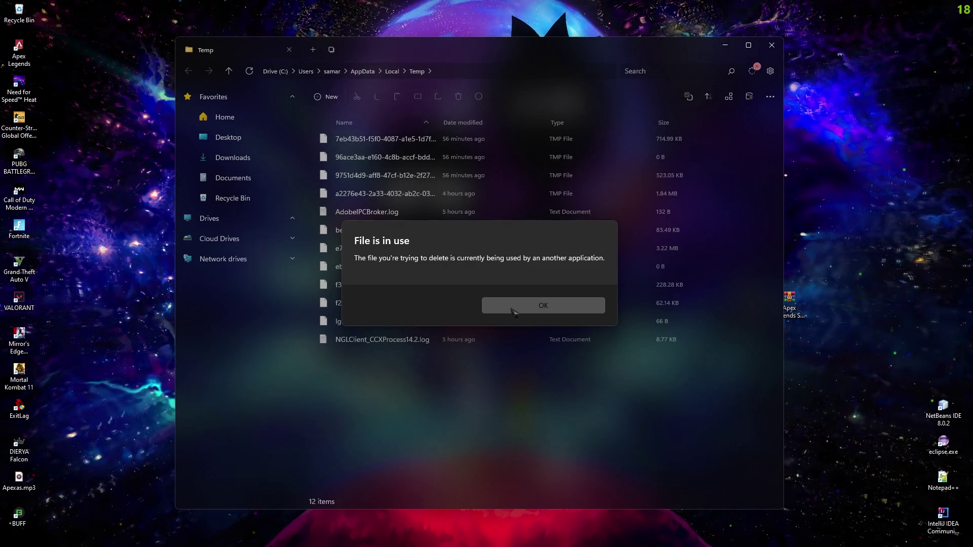
{"action": "left_click", "coordinate": [539, 305]}
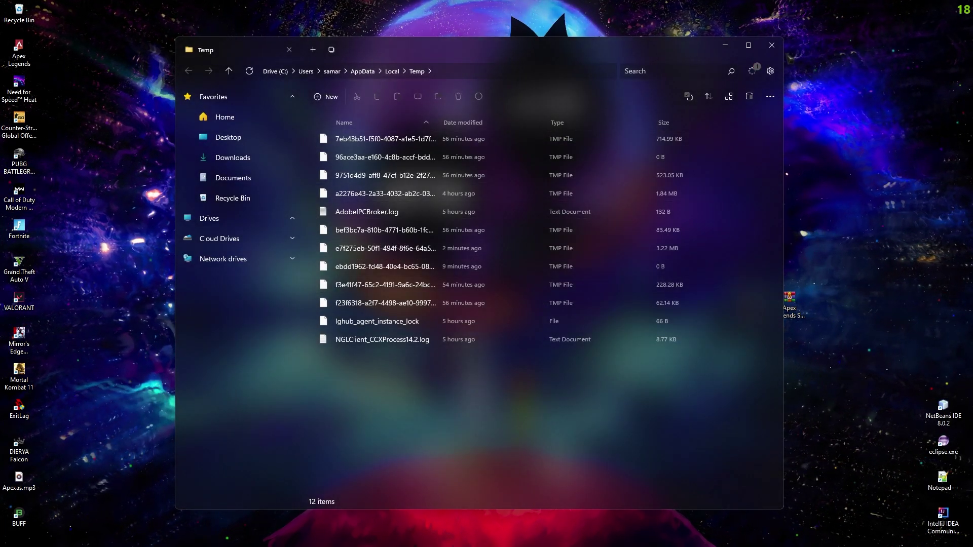
{"action": "key", "text": "alt+F4"}
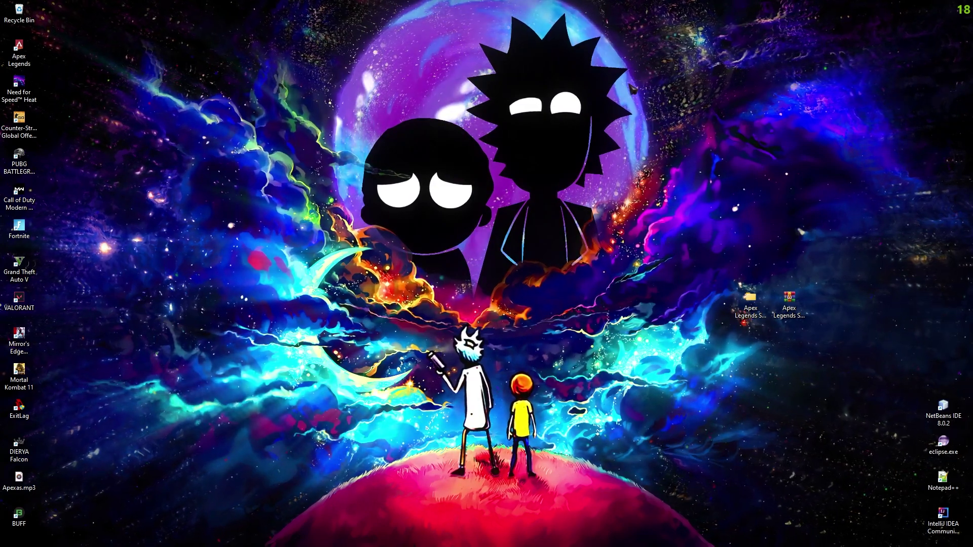
Open C:\Windows\Prefetch with Run 'prefetch', see it is empty, and close it.
{"action": "key", "text": "super+r"}
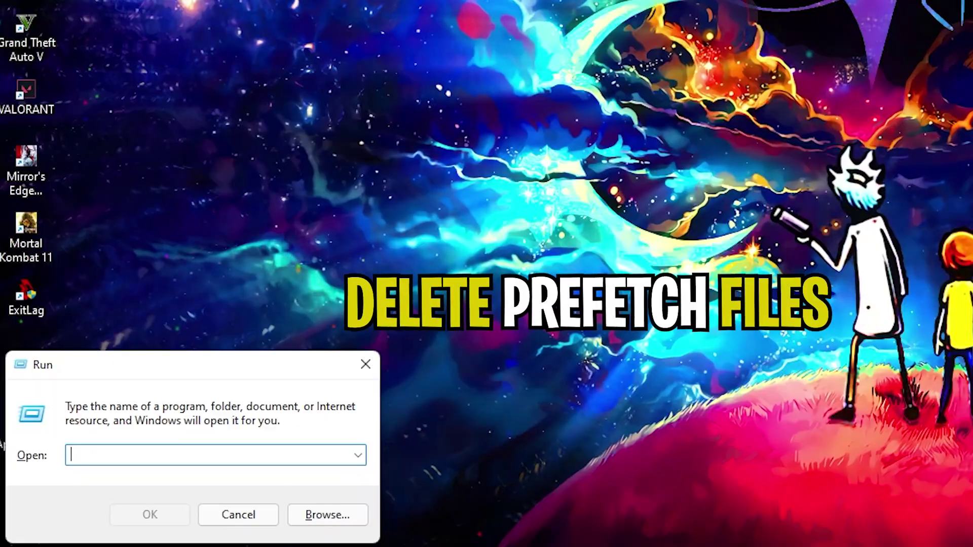
{"action": "type", "text": "prefetc"}
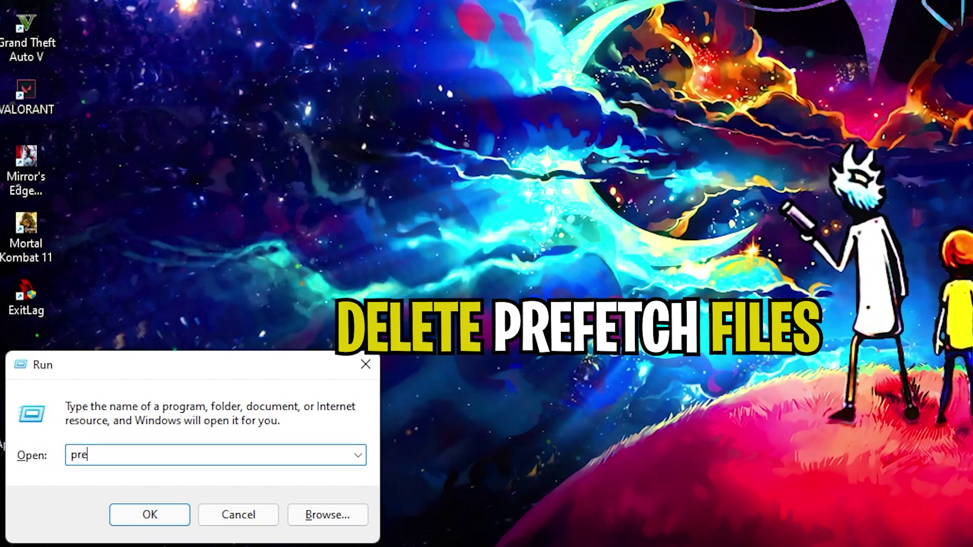
{"action": "type", "text": "h"}
{"action": "key", "text": "Return"}
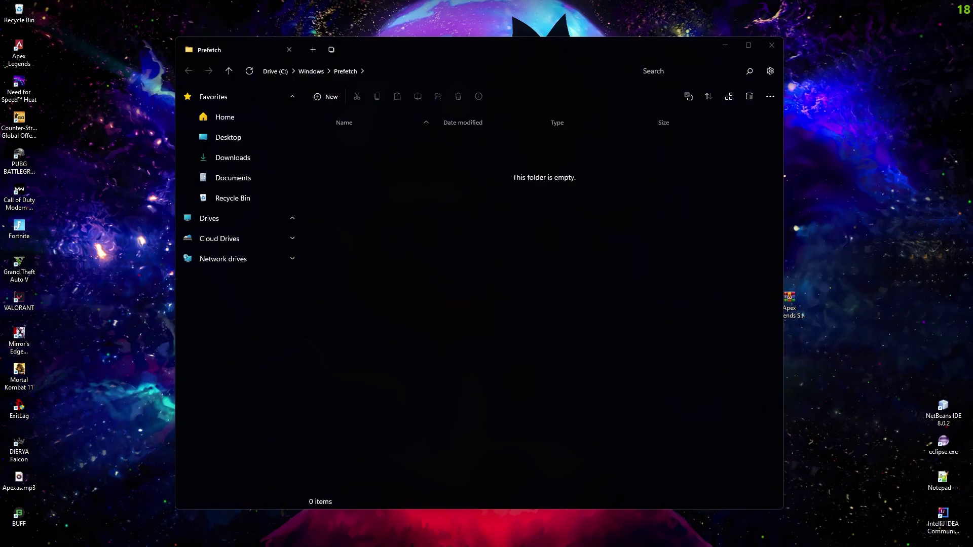
{"action": "key", "text": "alt+F4"}
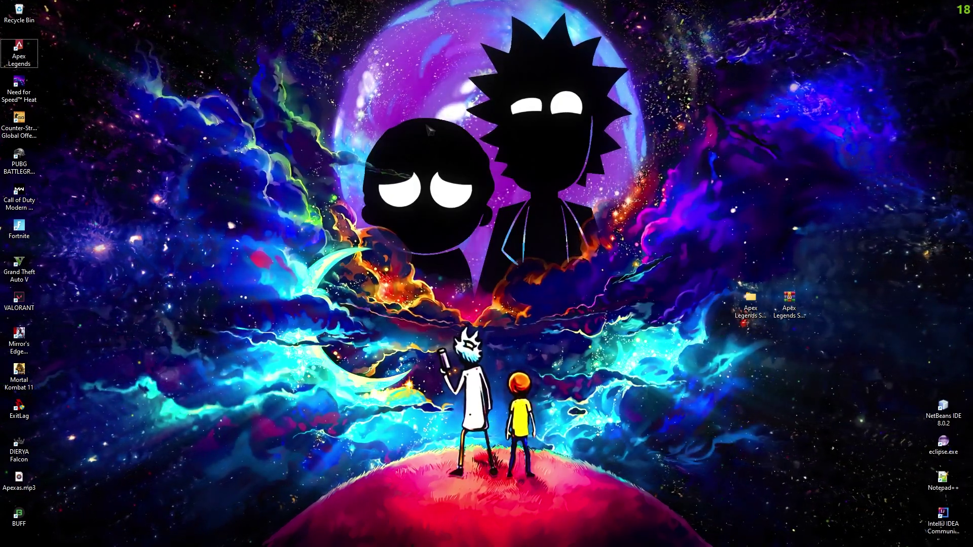
Open the S12 FPS Pack folder on the desktop and extract its .rar with WinRAR.
{"action": "left_click_drag", "start_coordinate": [732, 291], "coordinate": [797, 341]}
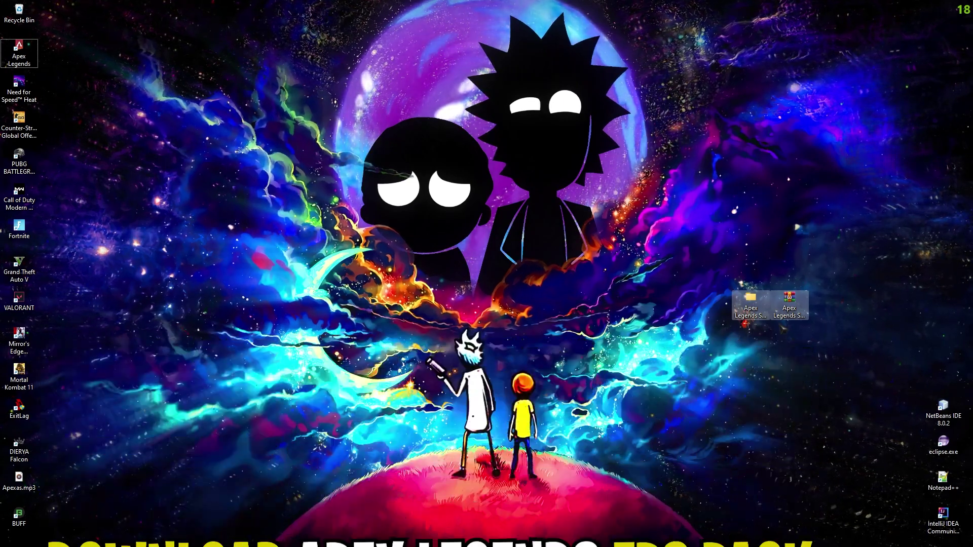
{"action": "left_click", "coordinate": [763, 302]}
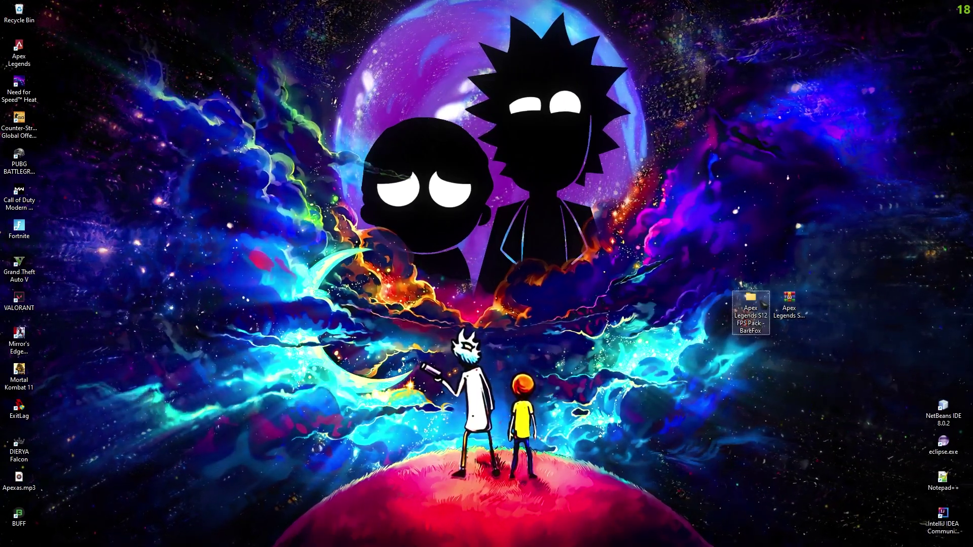
{"action": "double_click", "coordinate": [758, 302]}
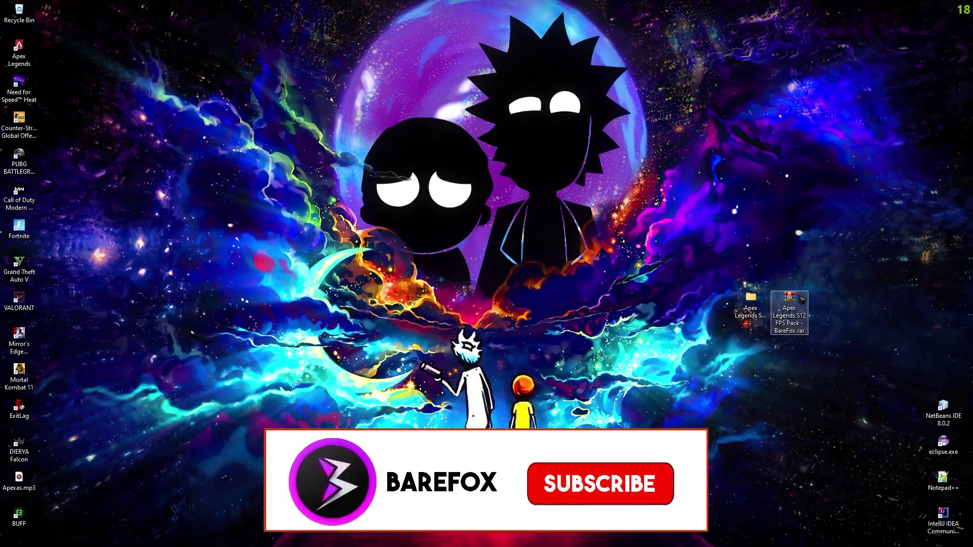
{"action": "right_click", "coordinate": [801, 300]}
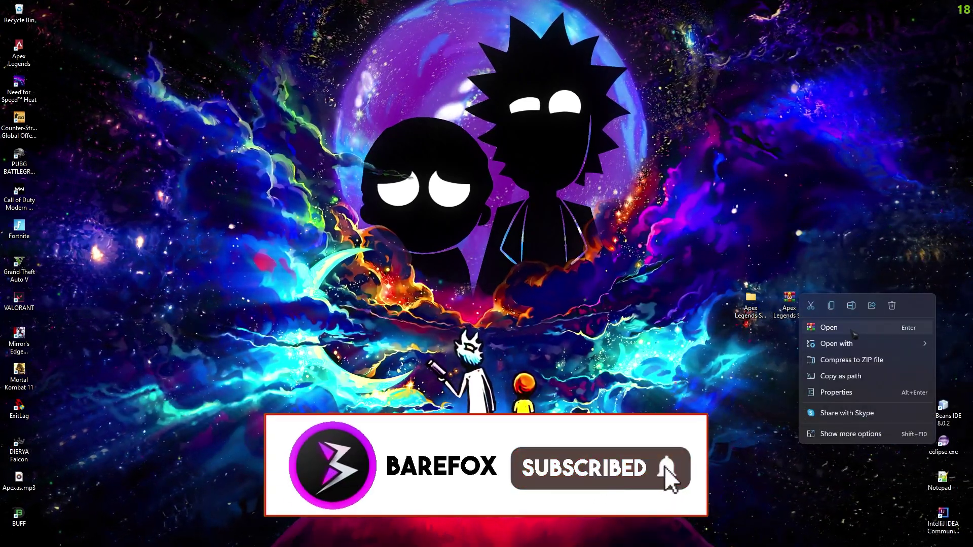
{"action": "left_click", "coordinate": [853, 332]}
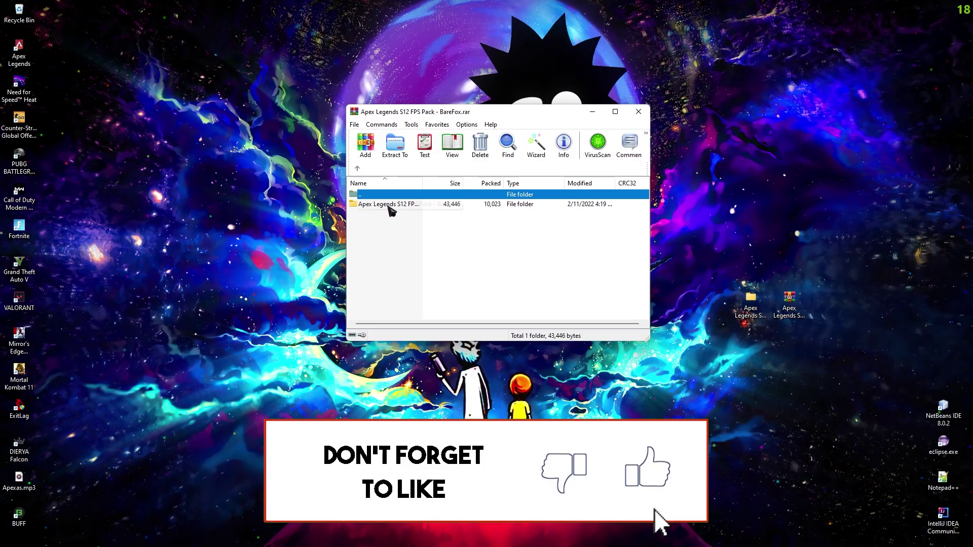
{"action": "left_click", "coordinate": [391, 207]}
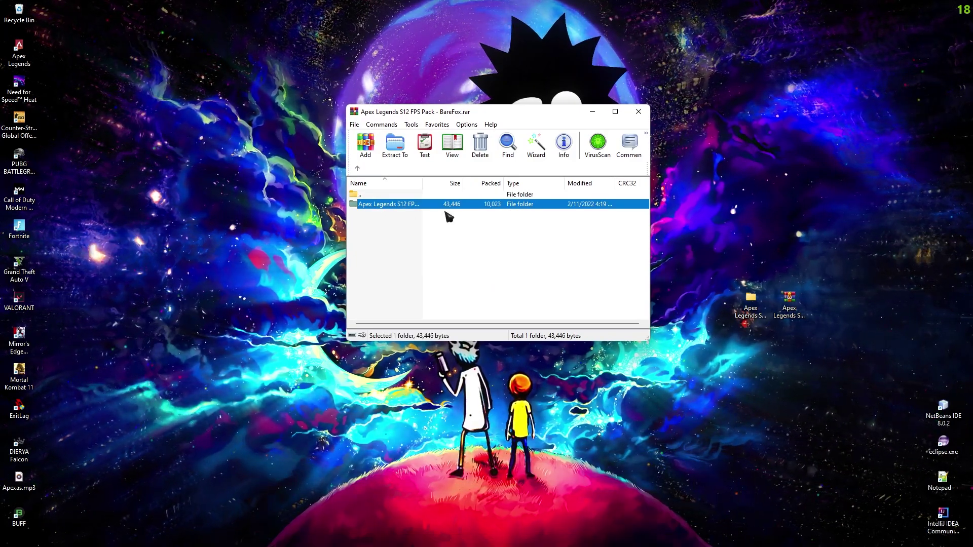
{"action": "key", "text": "Escape"}
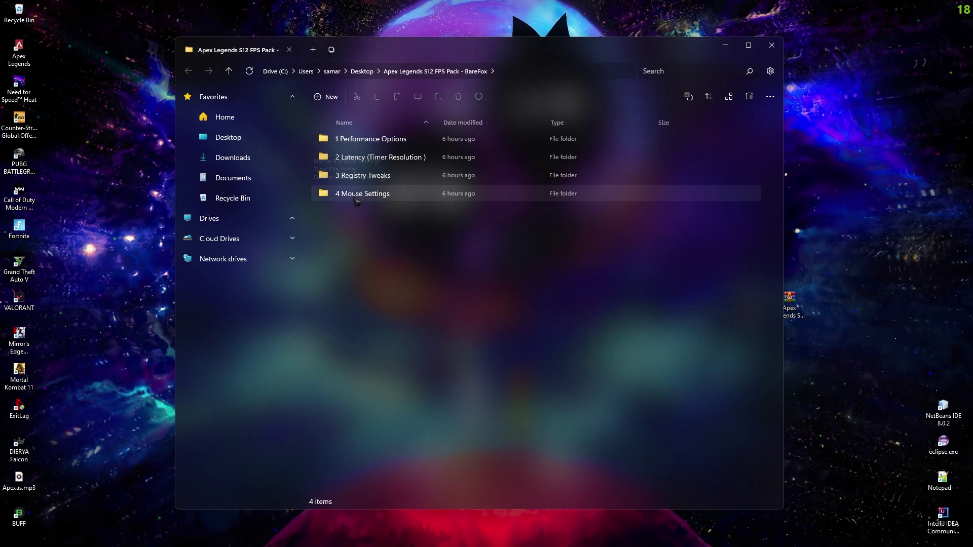
Browse the 1 Performance Options folder's files, then return to the pack folder.
{"action": "double_click", "coordinate": [375, 139]}
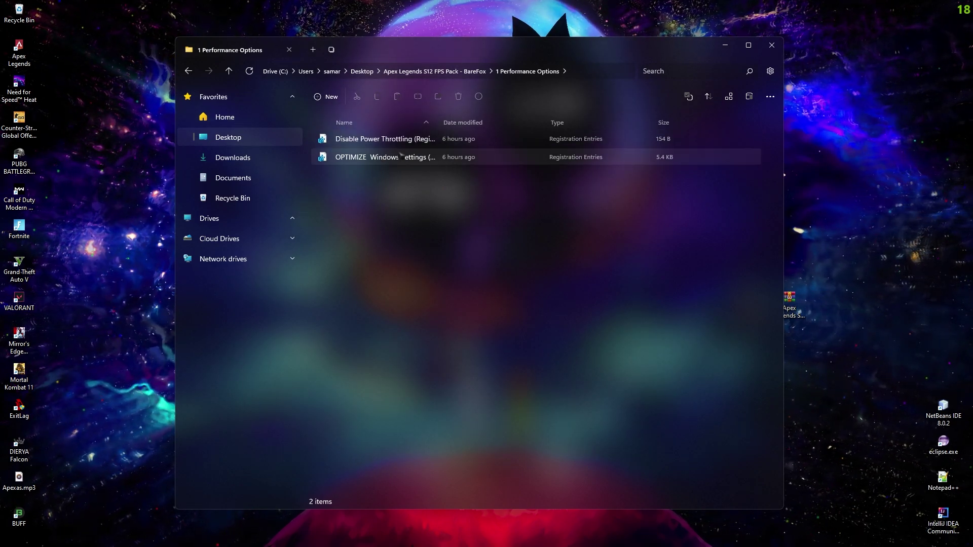
{"action": "double_click", "coordinate": [439, 122]}
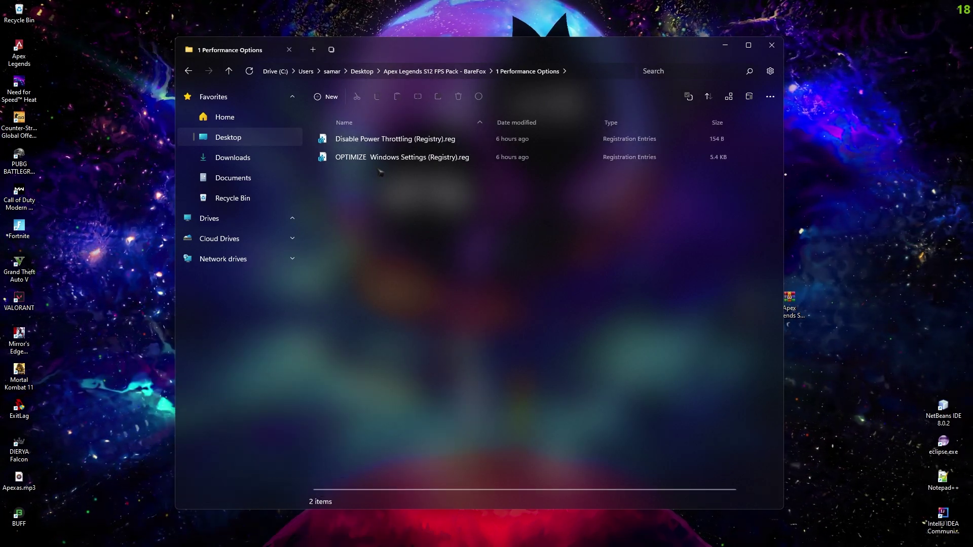
{"action": "left_click", "coordinate": [400, 141]}
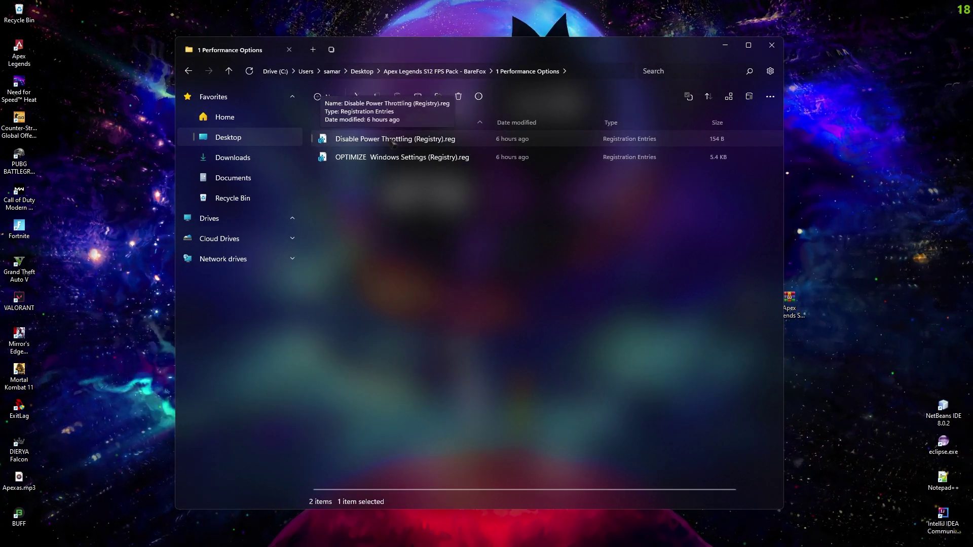
{"action": "key", "text": "alt+Up"}
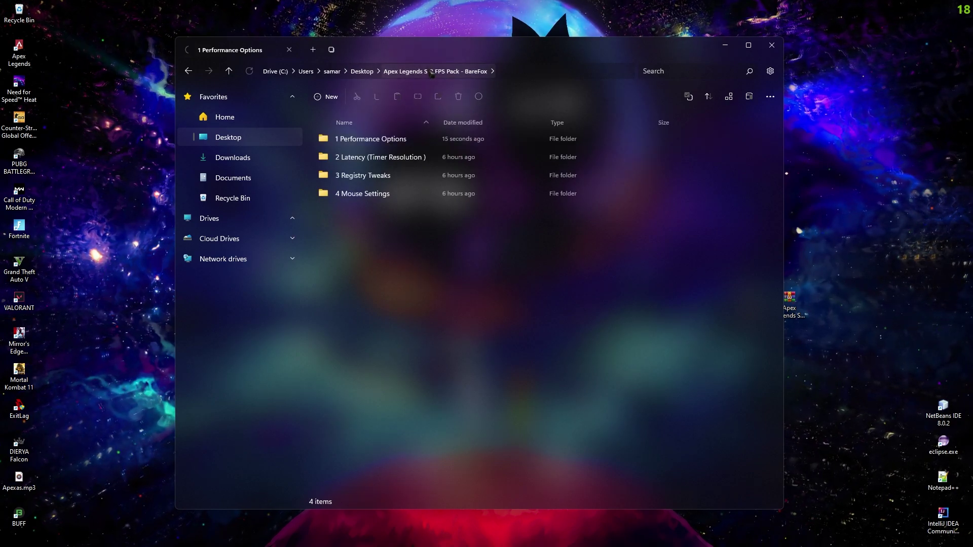
Run Timer Resolution.exe and set the timer to its maximum 0.496 ms resolution.
{"action": "double_click", "coordinate": [388, 161]}
{"action": "left_click", "coordinate": [389, 142]}
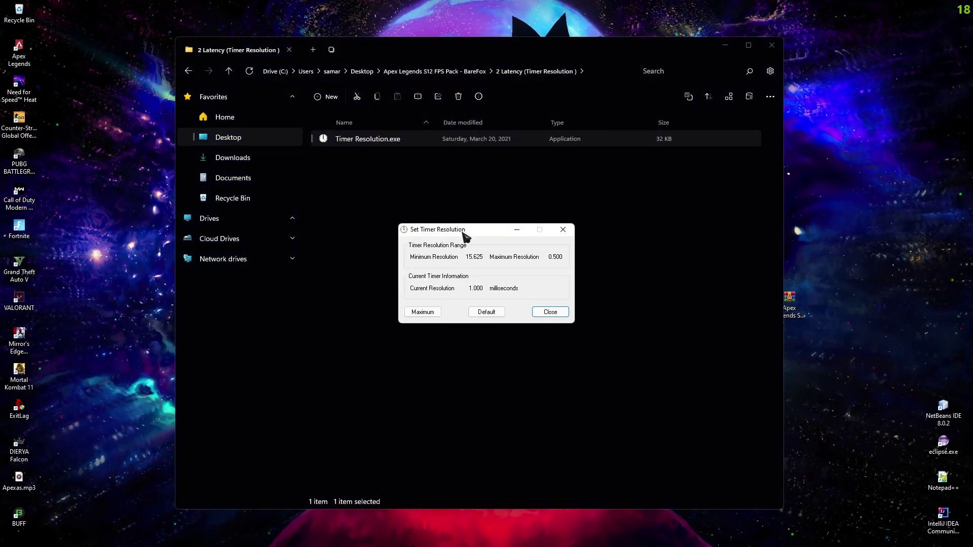
{"action": "left_click", "coordinate": [432, 313]}
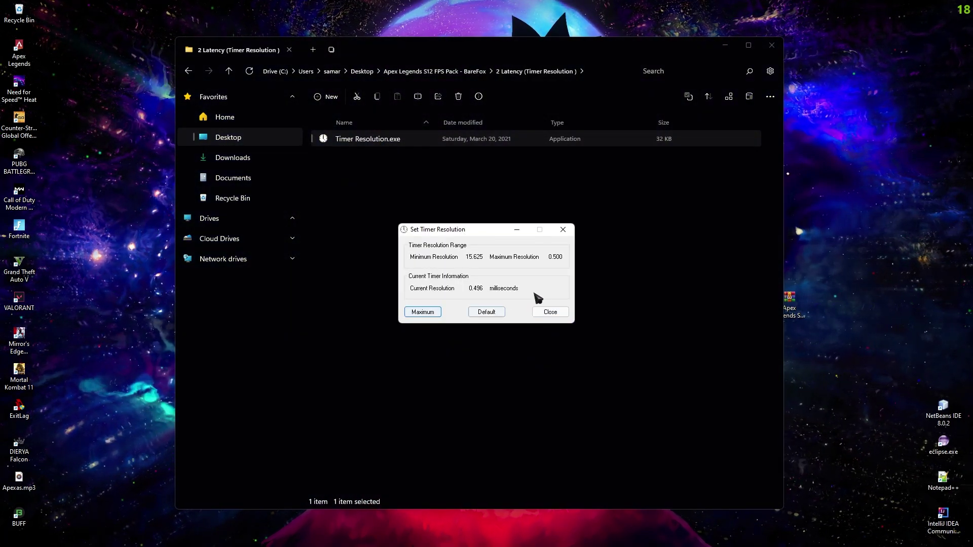
{"action": "left_click", "coordinate": [550, 312]}
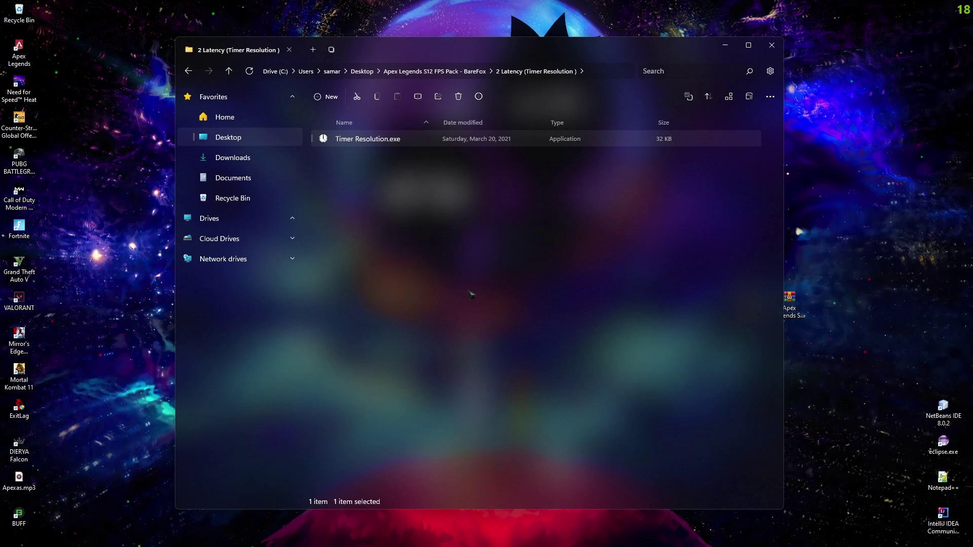
{"action": "left_click", "coordinate": [446, 72]}
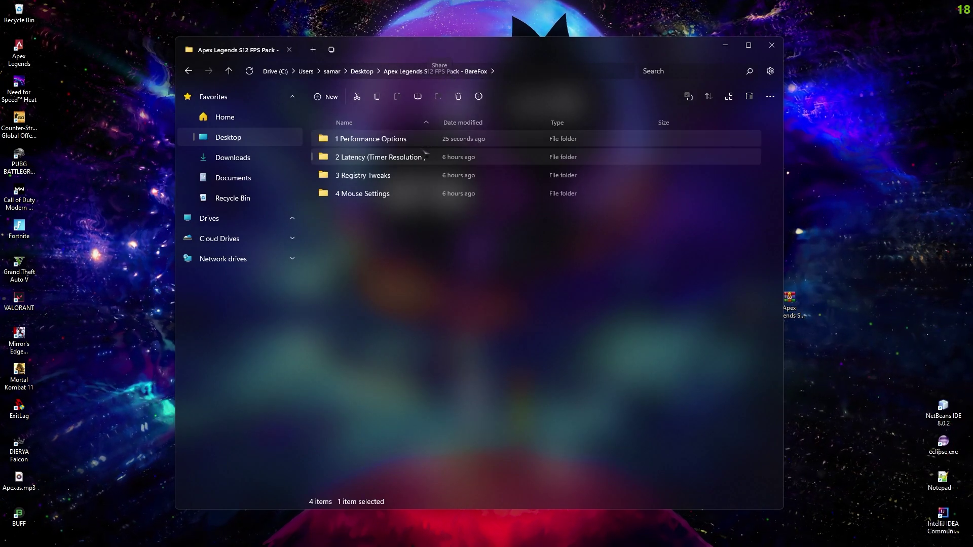
Open 3 Registry Tweaks, check Task Manager, and import Disable Pointer Precision Globally.
{"action": "double_click", "coordinate": [376, 179]}
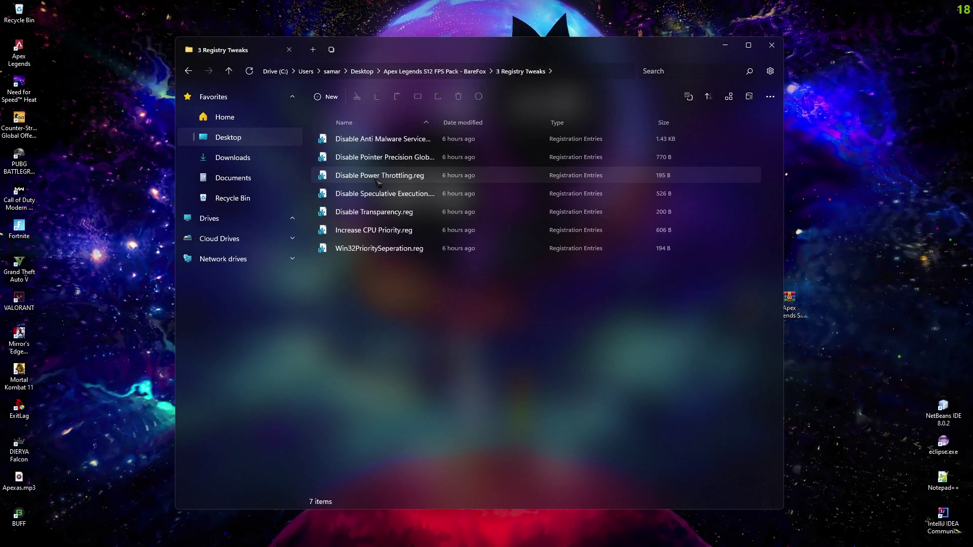
{"action": "double_click", "coordinate": [439, 122]}
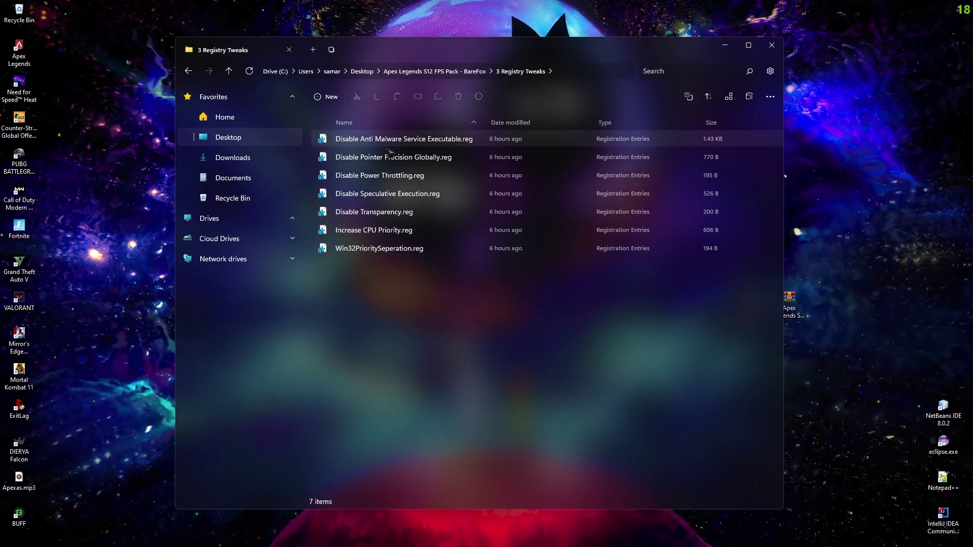
{"action": "key", "text": "ctrl+shift+Escape"}
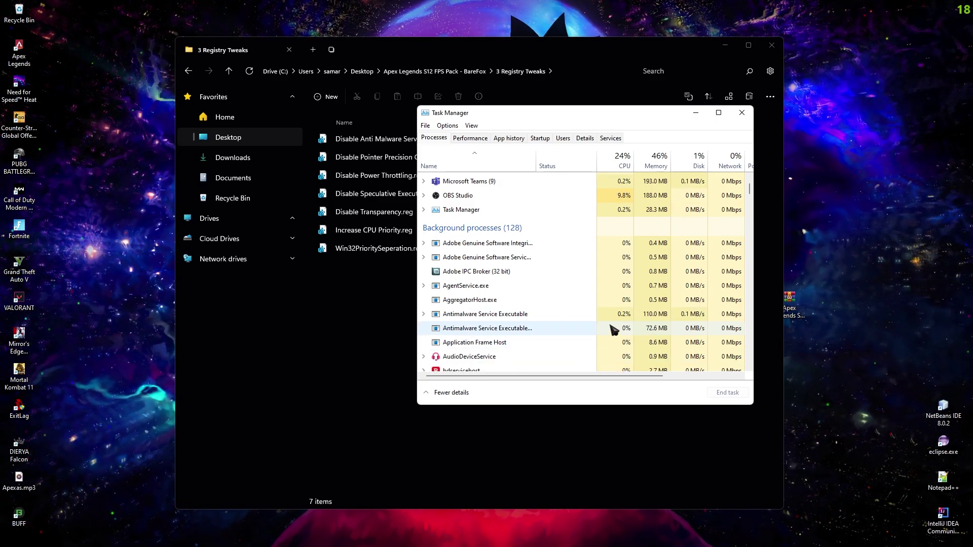
{"action": "left_click", "coordinate": [410, 174]}
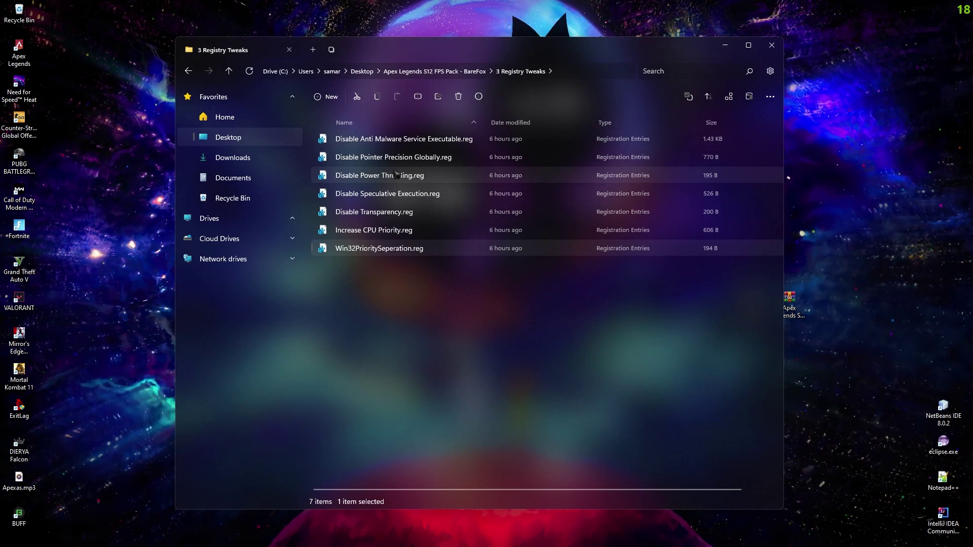
{"action": "double_click", "coordinate": [393, 157]}
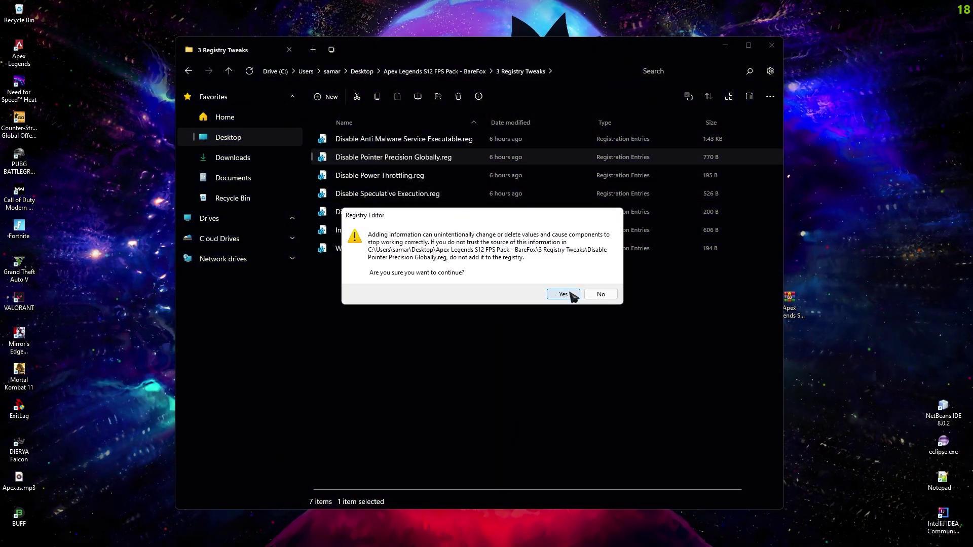
{"action": "left_click", "coordinate": [572, 295]}
{"action": "left_click", "coordinate": [599, 283]}
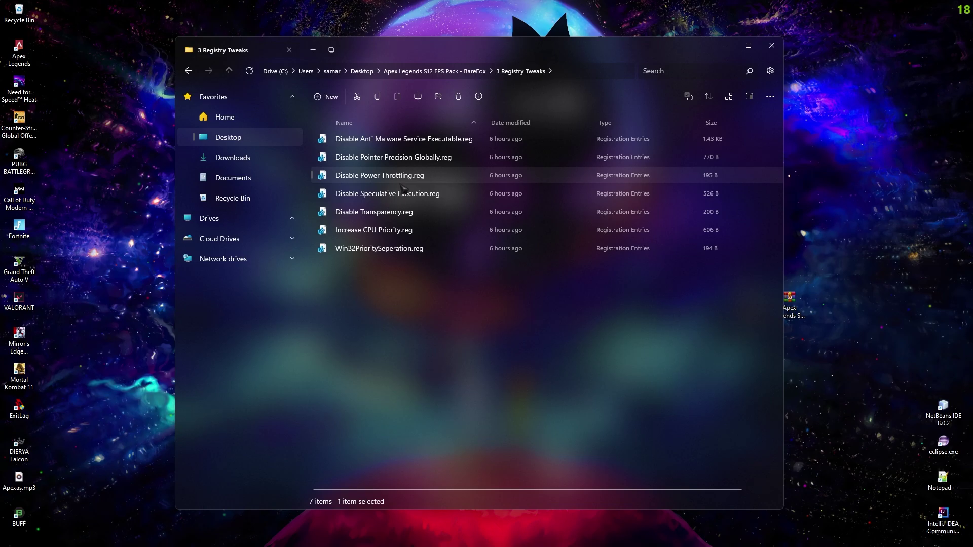
Import the Disable Power Throttling and Disable Speculative Execution registry tweaks.
{"action": "double_click", "coordinate": [400, 184]}
{"action": "left_click", "coordinate": [565, 295]}
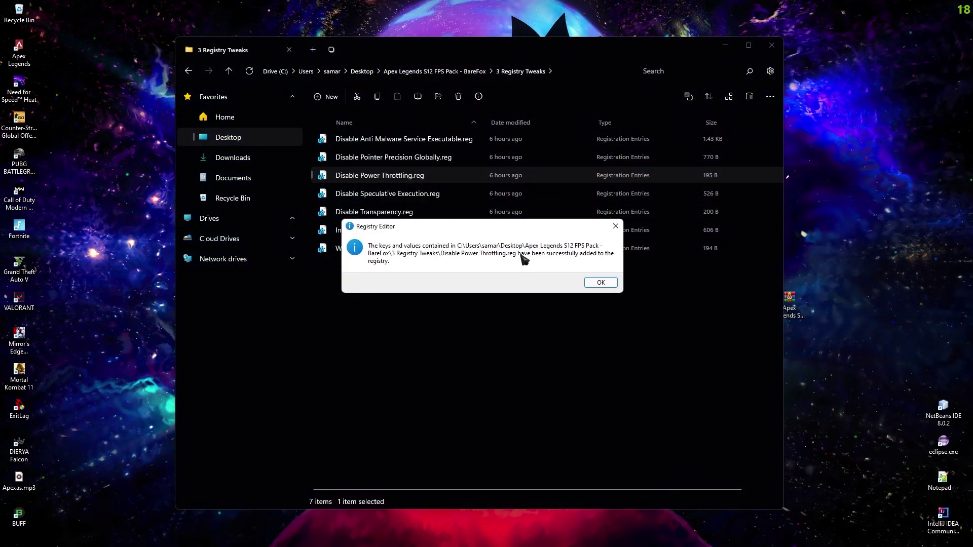
{"action": "left_click", "coordinate": [598, 283]}
{"action": "double_click", "coordinate": [401, 193]}
{"action": "left_click", "coordinate": [570, 296]}
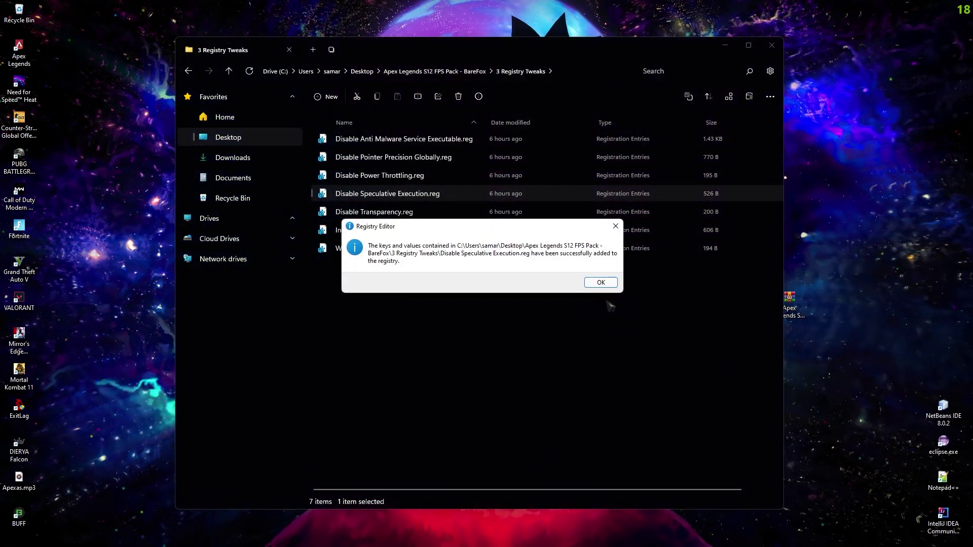
{"action": "left_click", "coordinate": [601, 283]}
{"action": "key", "text": "alt+Up"}
{"action": "double_click", "coordinate": [380, 194]}
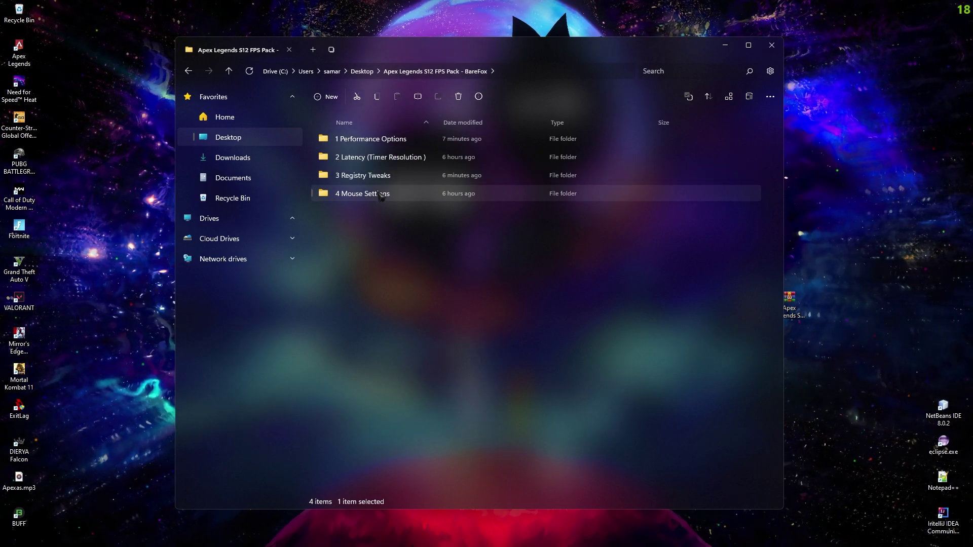
Run the M1 Mouse Acceleration shortcut and confirm Enhance pointer precision stays unticked.
{"action": "double_click", "coordinate": [370, 142]}
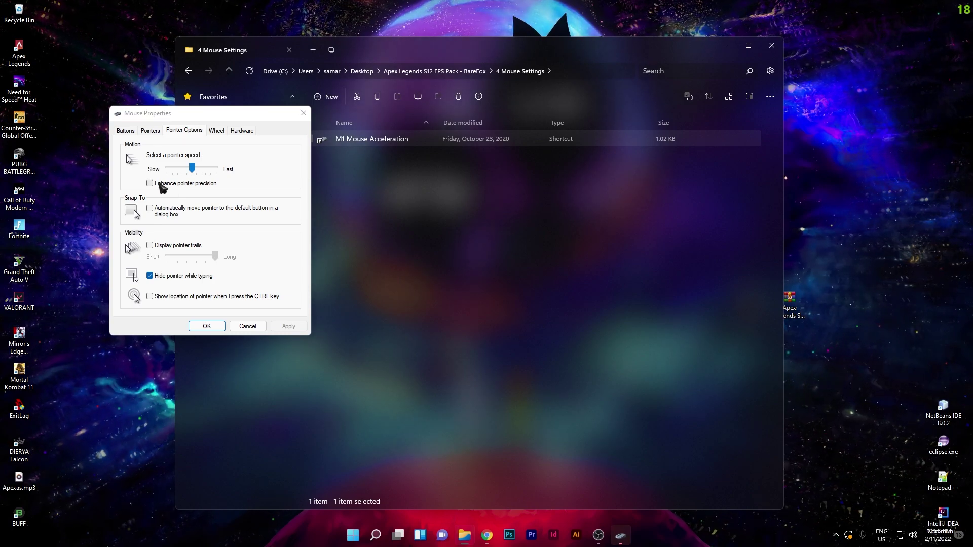
{"action": "left_click", "coordinate": [206, 326]}
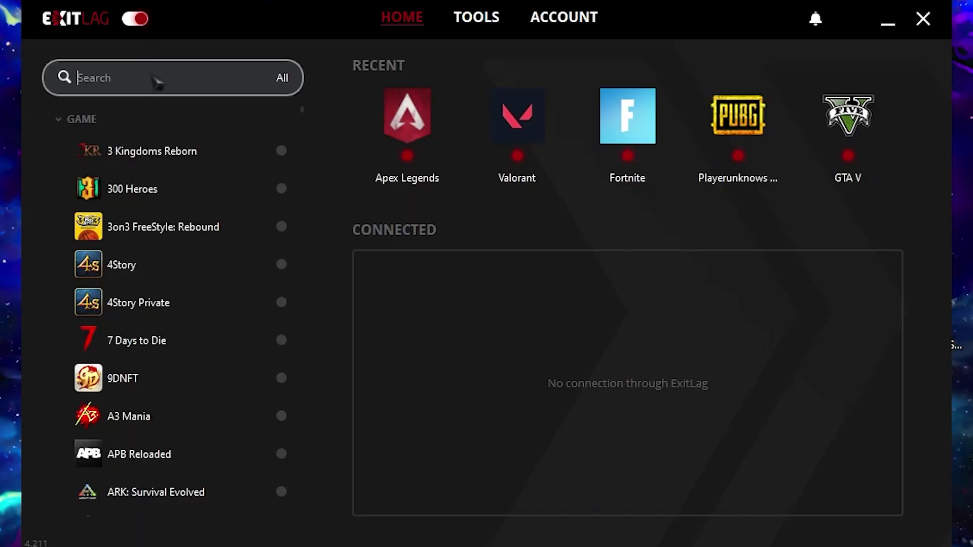
Search ExitLag's game list for 'apex' and open the Apex Legends route setup.
{"action": "left_click", "coordinate": [157, 81]}
{"action": "type", "text": "apex"}
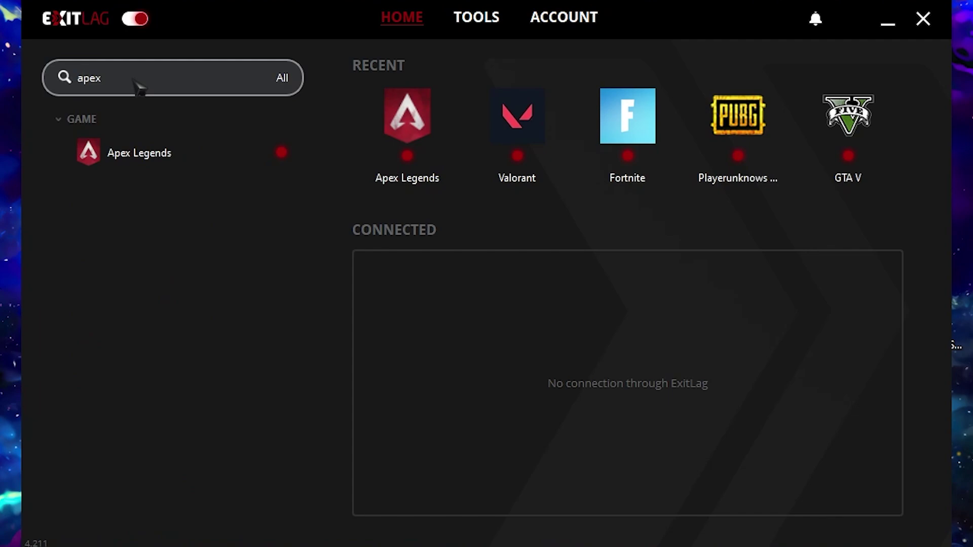
{"action": "left_click", "coordinate": [98, 152]}
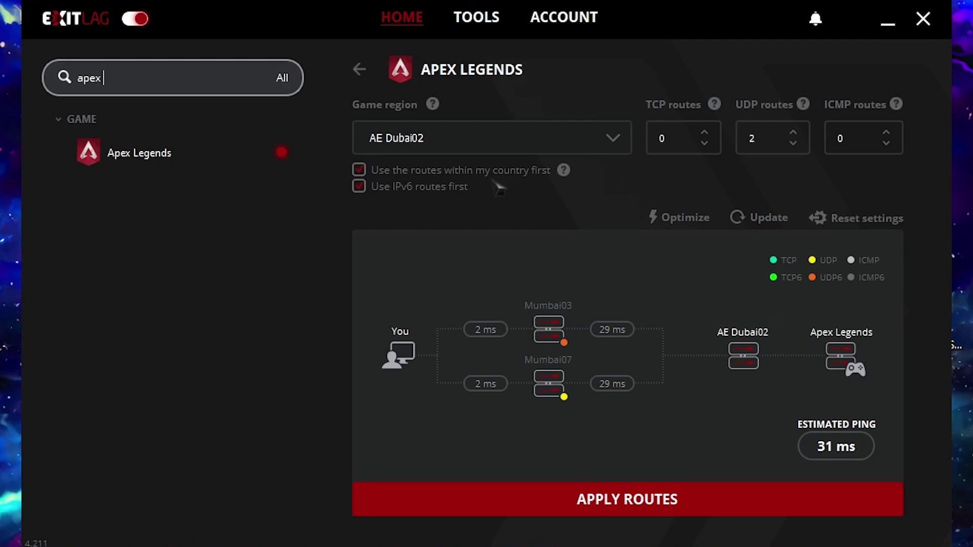
Keep AE Dubai02 as the region, untick 'Use IPv6 routes first', and apply the routes.
{"action": "left_click", "coordinate": [439, 145]}
{"action": "scroll", "coordinate": [451, 284], "scroll_direction": "down", "scroll_amount": 2}
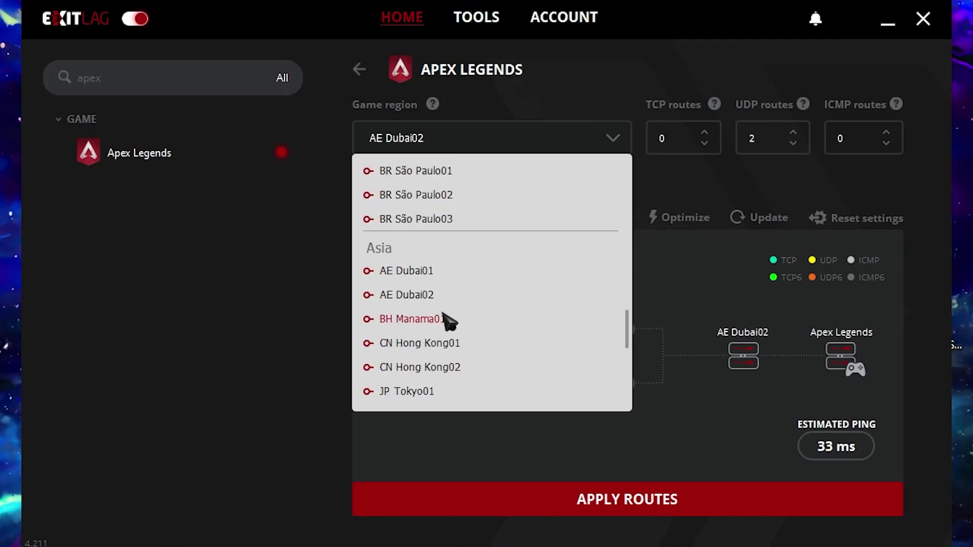
{"action": "left_click", "coordinate": [373, 254]}
{"action": "left_click", "coordinate": [359, 186]}
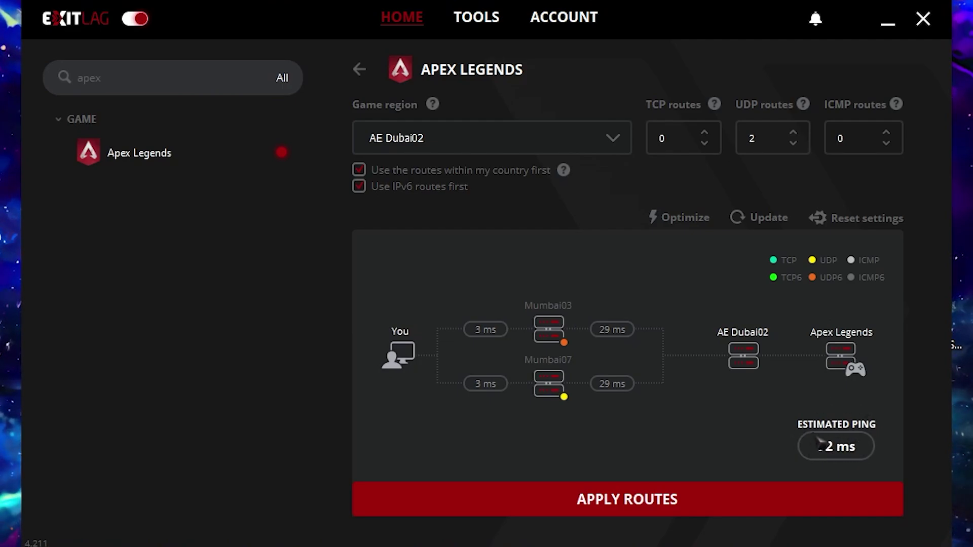
{"action": "left_click", "coordinate": [619, 491]}
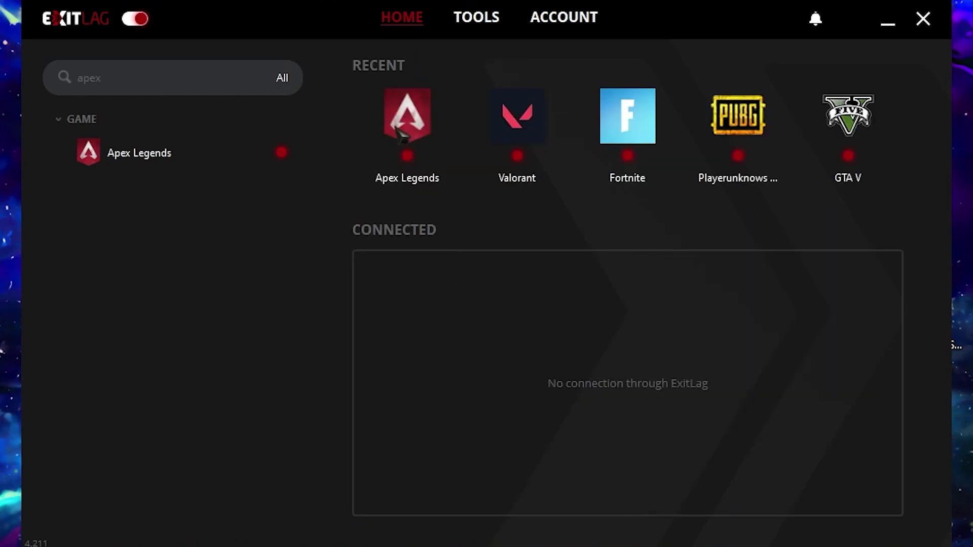
Show the FPS Boost options in ExitLag's Tools section.
{"action": "left_click", "coordinate": [479, 23]}
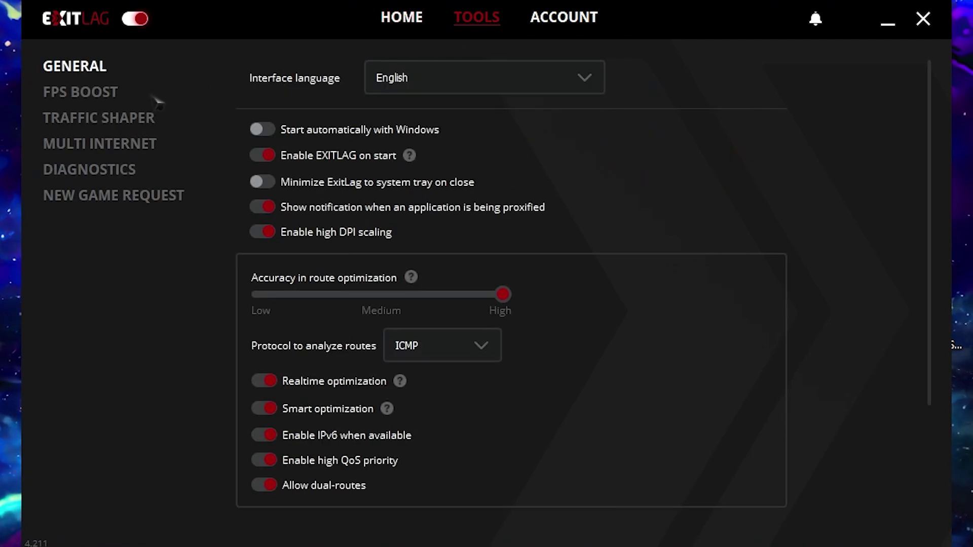
{"action": "left_click", "coordinate": [106, 99]}
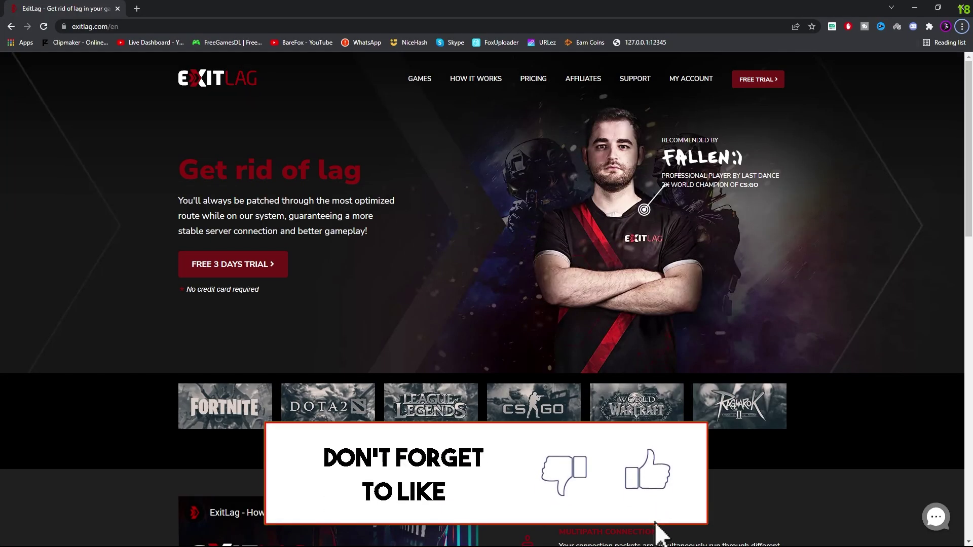
Start the FREE 3 DAYS TRIAL signup on exitlag.com.
{"action": "left_click", "coordinate": [234, 271]}
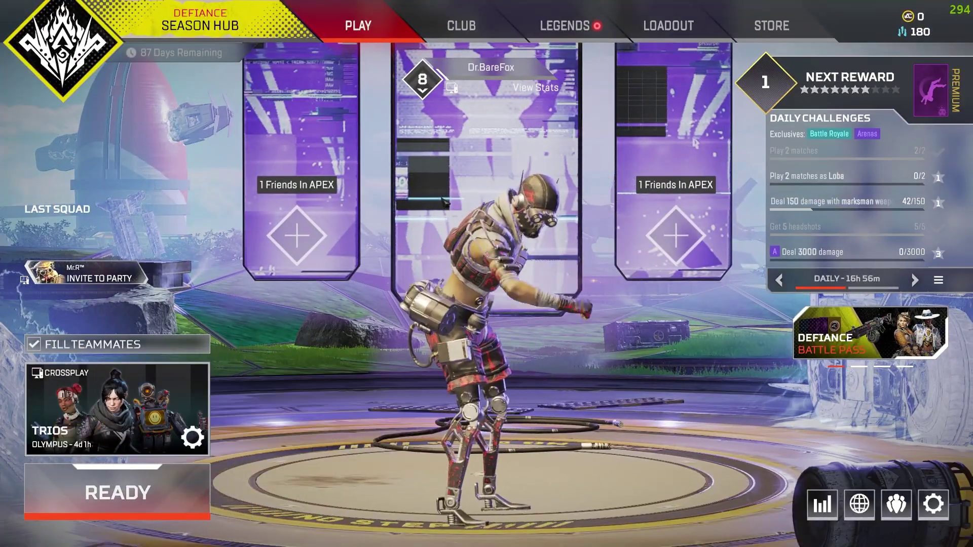
Open Settings from the gear menu in the Apex Legends lobby.
{"action": "left_click", "coordinate": [932, 504]}
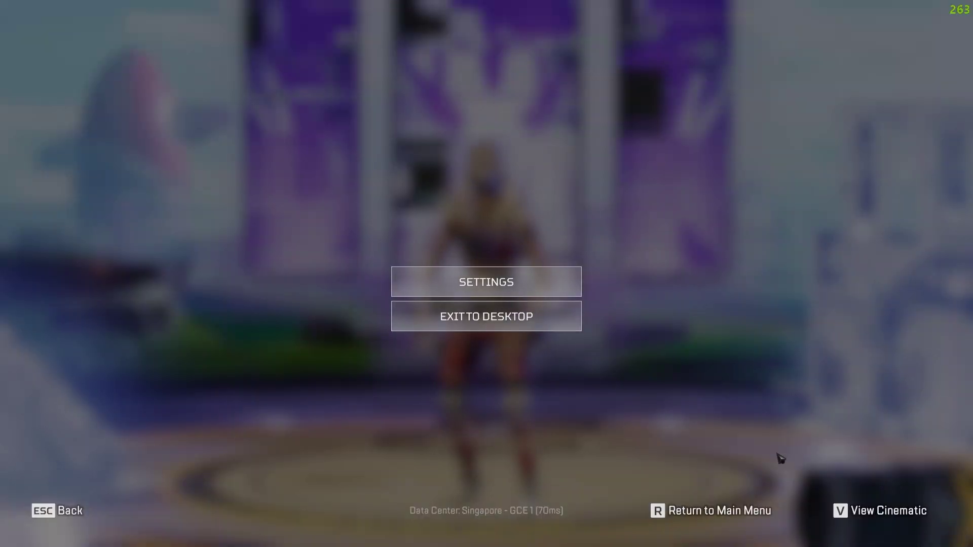
{"action": "left_click", "coordinate": [486, 281]}
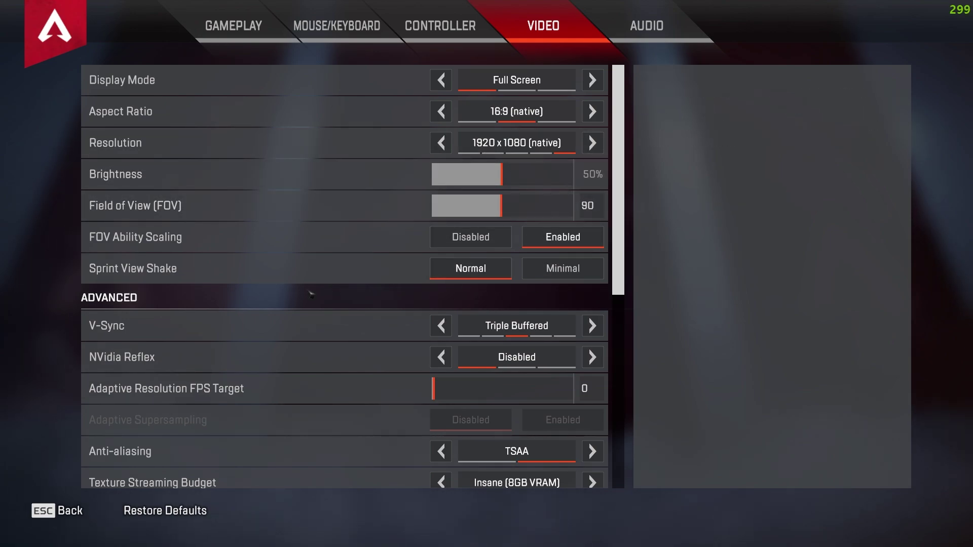
Set NVidia Reflex to Enabled + Boost in the advanced video settings.
{"action": "scroll", "coordinate": [307, 308], "scroll_direction": "down", "scroll_amount": 3}
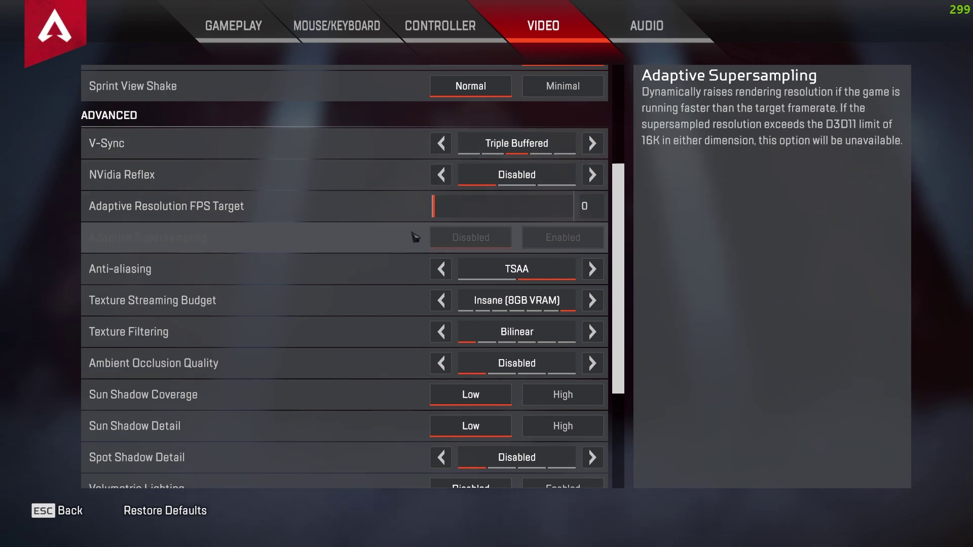
{"action": "left_click", "coordinate": [475, 183]}
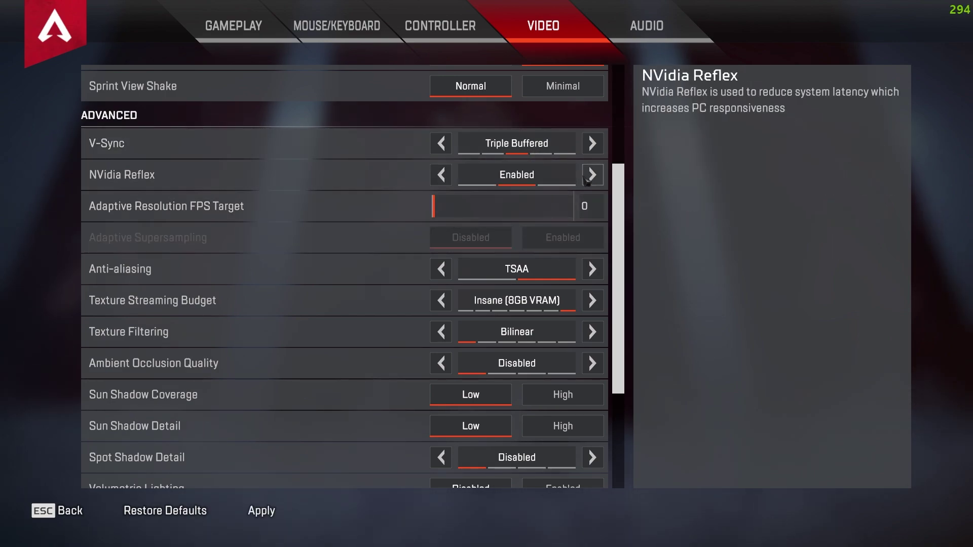
{"action": "left_click", "coordinate": [583, 177]}
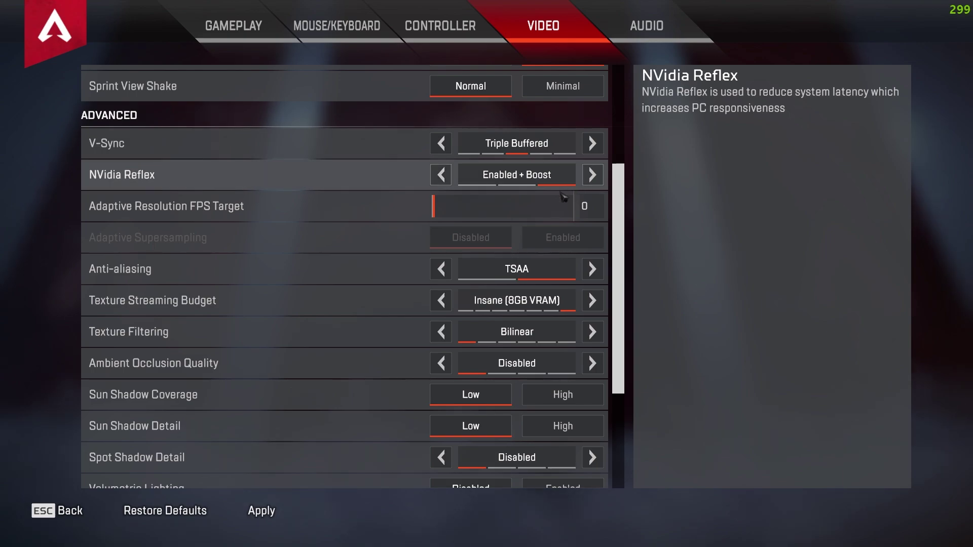
Set Anti-aliasing to None and step Texture Streaming Budget through the presets to Insane (8GB VRAM).
{"action": "left_click", "coordinate": [507, 273]}
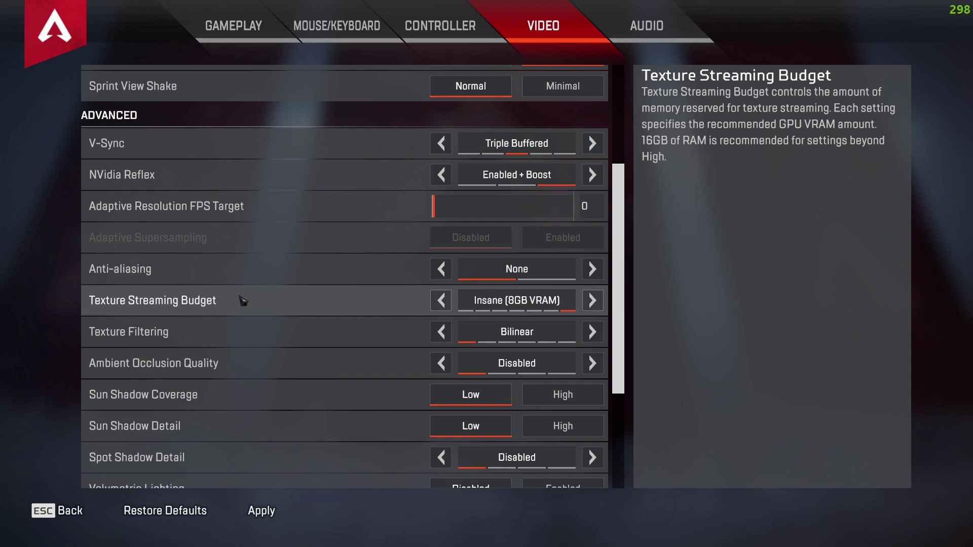
{"action": "left_click", "coordinate": [440, 303]}
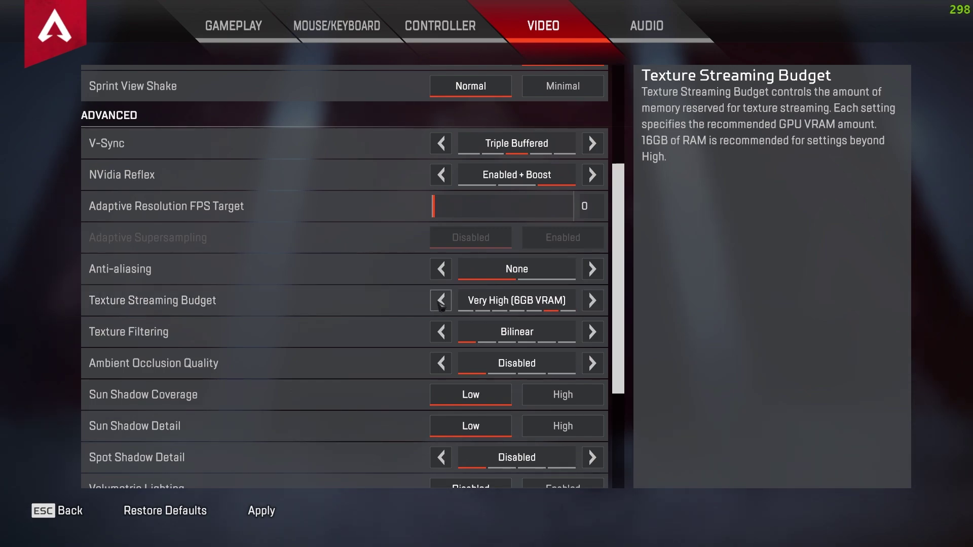
{"action": "left_click", "coordinate": [440, 303]}
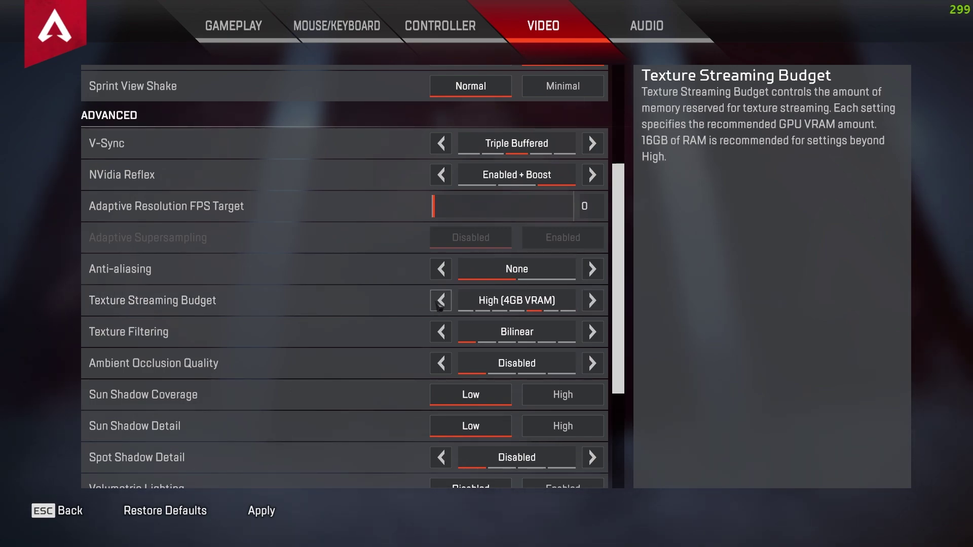
{"action": "left_click", "coordinate": [440, 302]}
{"action": "left_click", "coordinate": [440, 302]}
{"action": "left_click", "coordinate": [439, 302]}
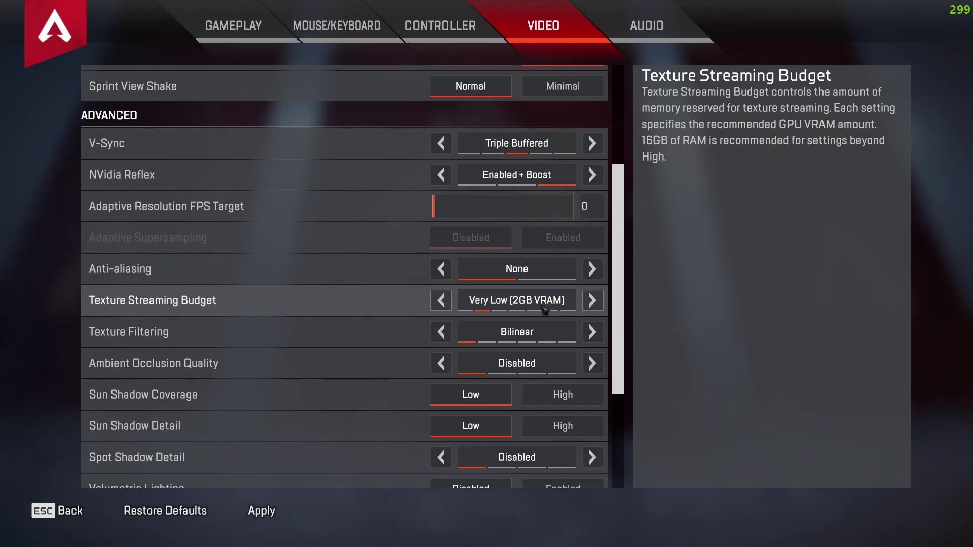
{"action": "left_click", "coordinate": [509, 299]}
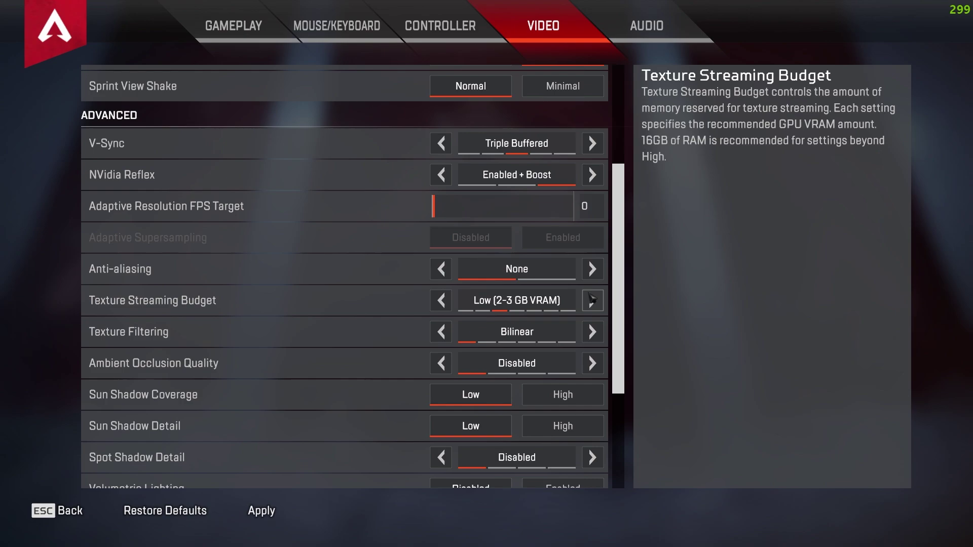
{"action": "left_click", "coordinate": [591, 301]}
{"action": "left_click", "coordinate": [592, 301]}
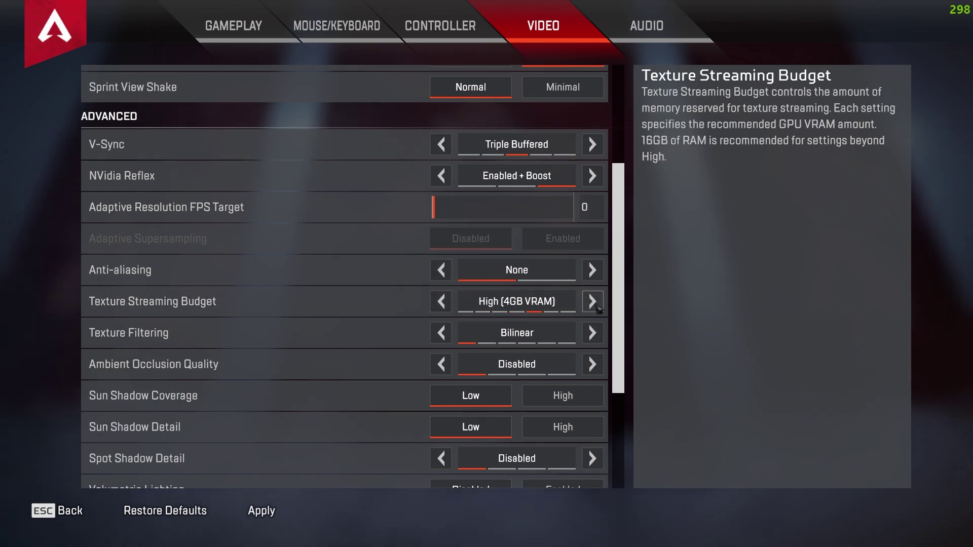
{"action": "left_click", "coordinate": [596, 307]}
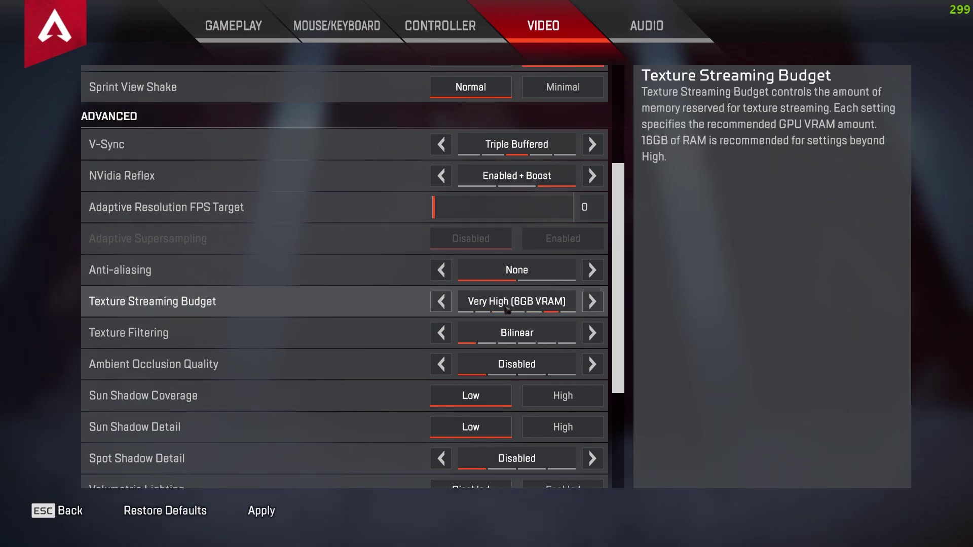
{"action": "left_click", "coordinate": [589, 307]}
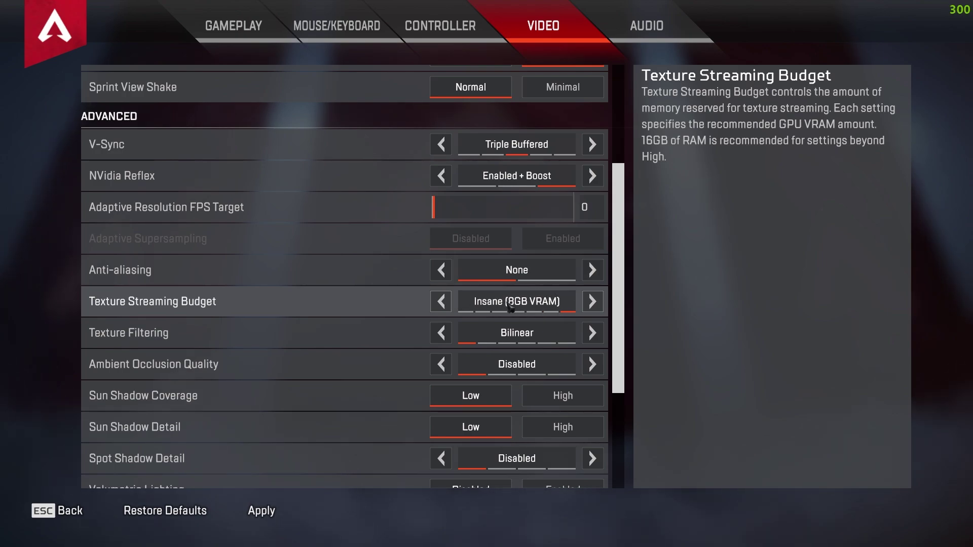
Cycle Texture Streaming Budget down to Very Low and settle back on Insane (8GB VRAM).
{"action": "left_click", "coordinate": [448, 303]}
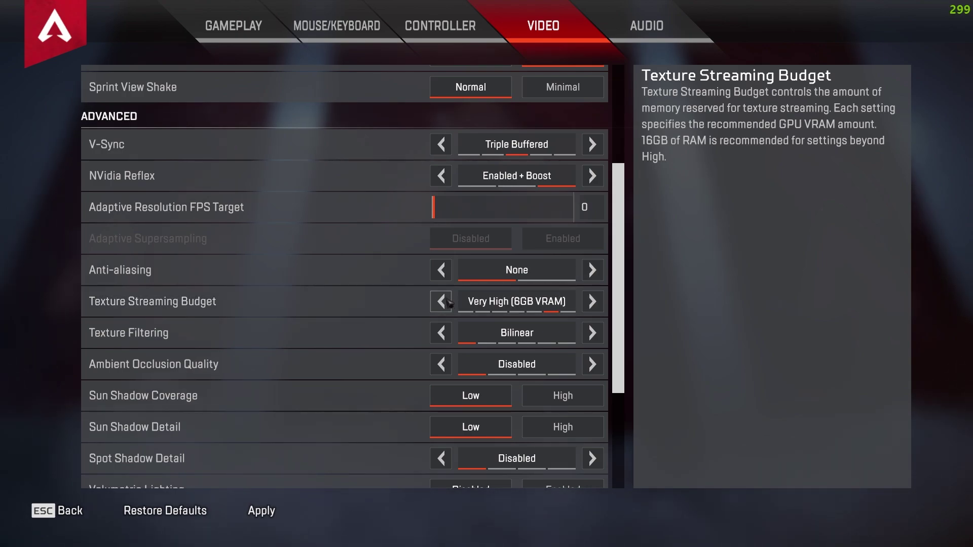
{"action": "left_click", "coordinate": [449, 303]}
{"action": "left_click", "coordinate": [449, 304]}
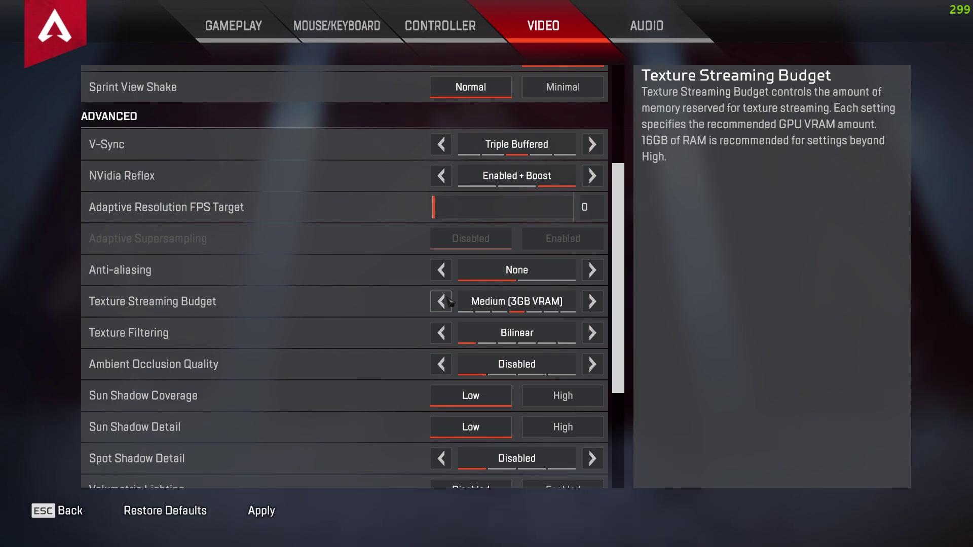
{"action": "left_click", "coordinate": [449, 303]}
{"action": "left_click", "coordinate": [449, 303]}
{"action": "left_click", "coordinate": [591, 303]}
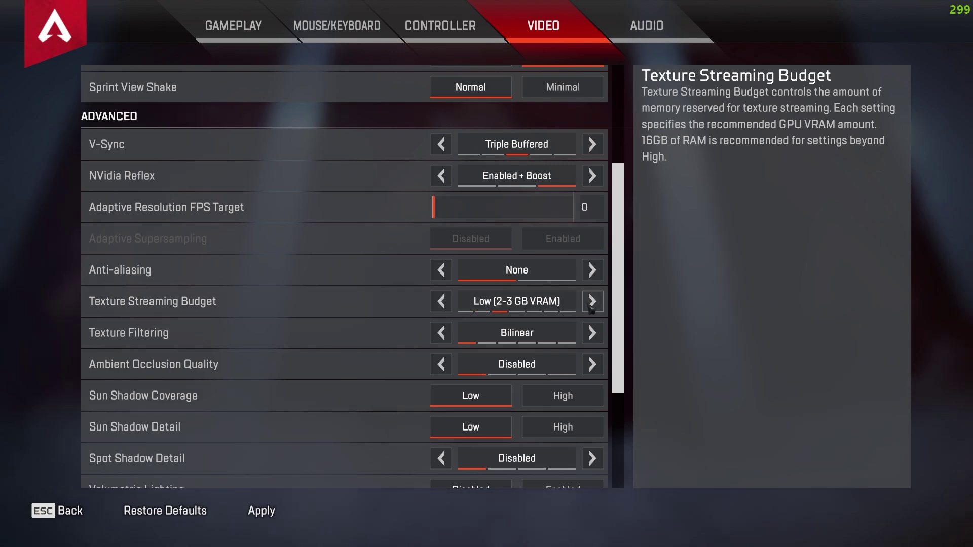
{"action": "left_click", "coordinate": [591, 302]}
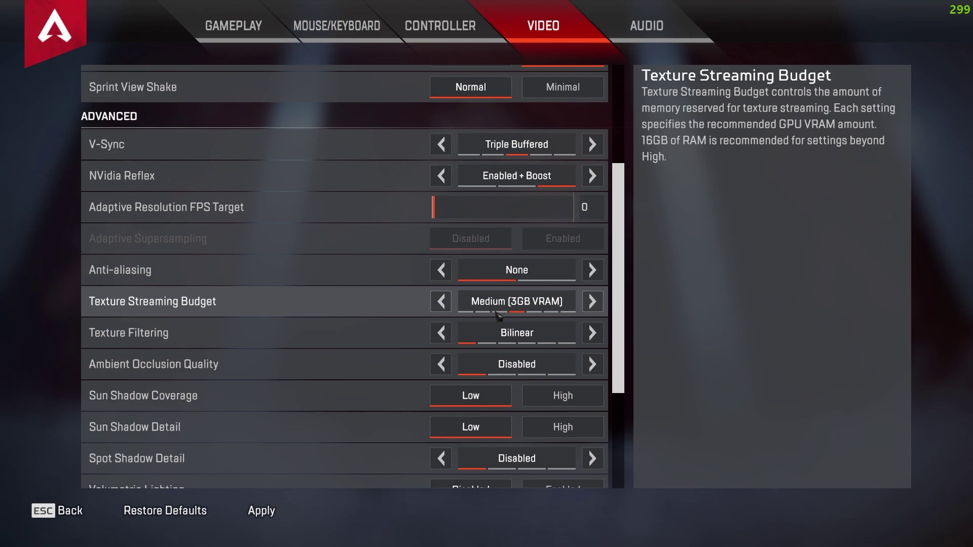
{"action": "left_click", "coordinate": [568, 311]}
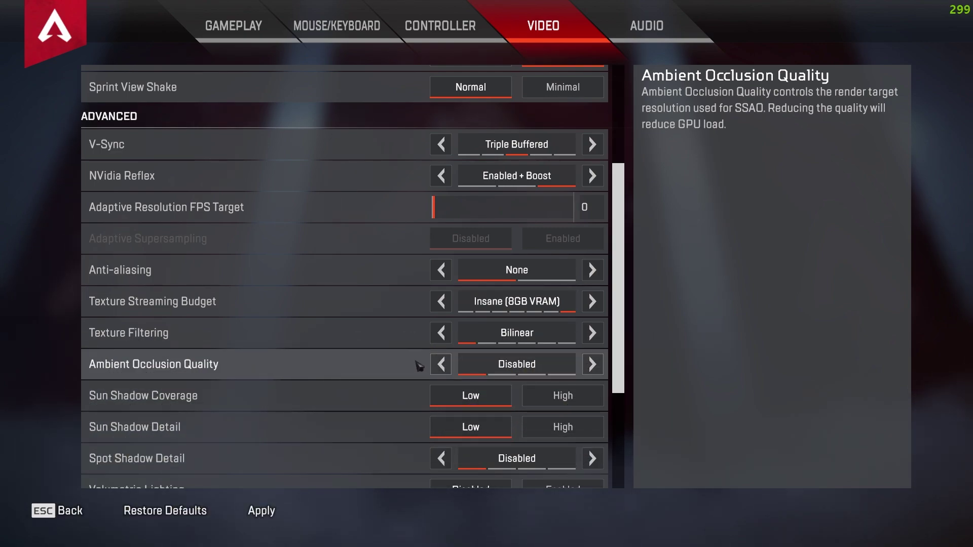
Review Model Detail, Effects Detail, Impact Marks and Ragdolls settings, then apply the video changes.
{"action": "scroll", "coordinate": [458, 397], "scroll_direction": "down", "scroll_amount": 3}
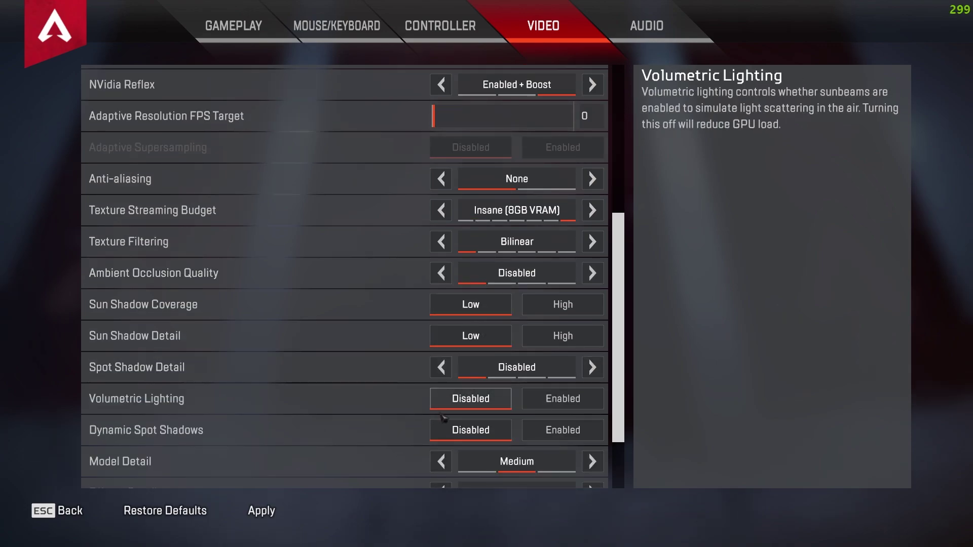
{"action": "scroll", "coordinate": [461, 330], "scroll_direction": "down", "scroll_amount": 2}
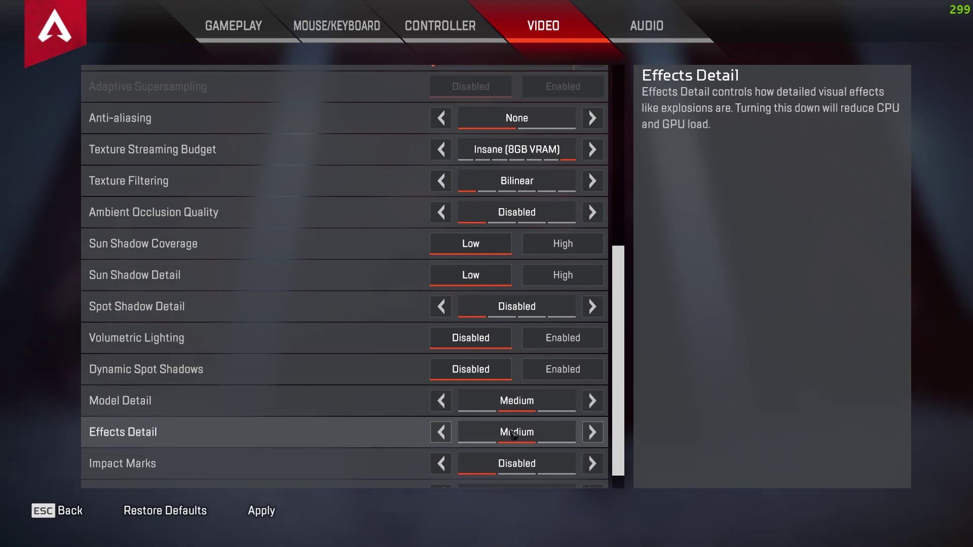
{"action": "scroll", "coordinate": [513, 433], "scroll_direction": "down", "scroll_amount": 1}
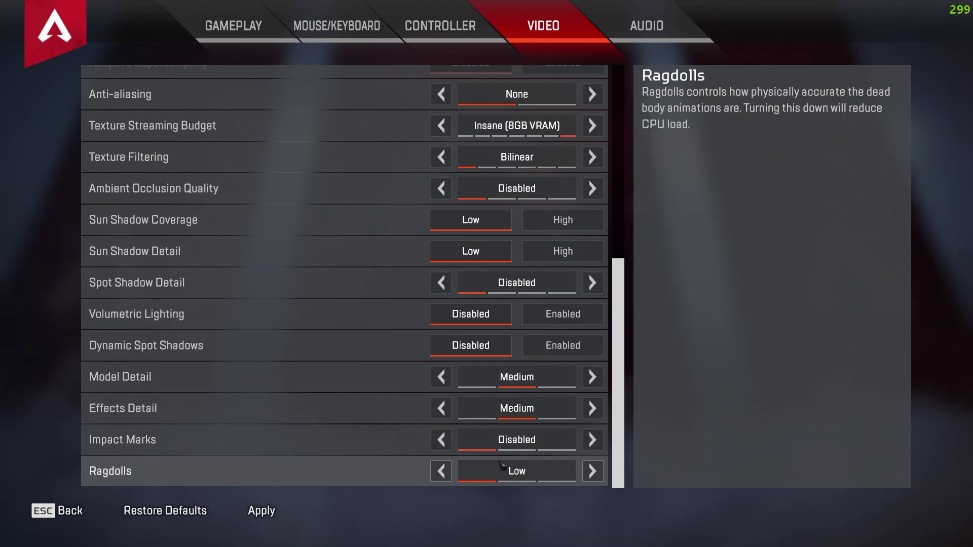
{"action": "scroll", "coordinate": [500, 465], "scroll_direction": "up", "scroll_amount": 10}
{"action": "scroll", "coordinate": [501, 465], "scroll_direction": "down", "scroll_amount": 10}
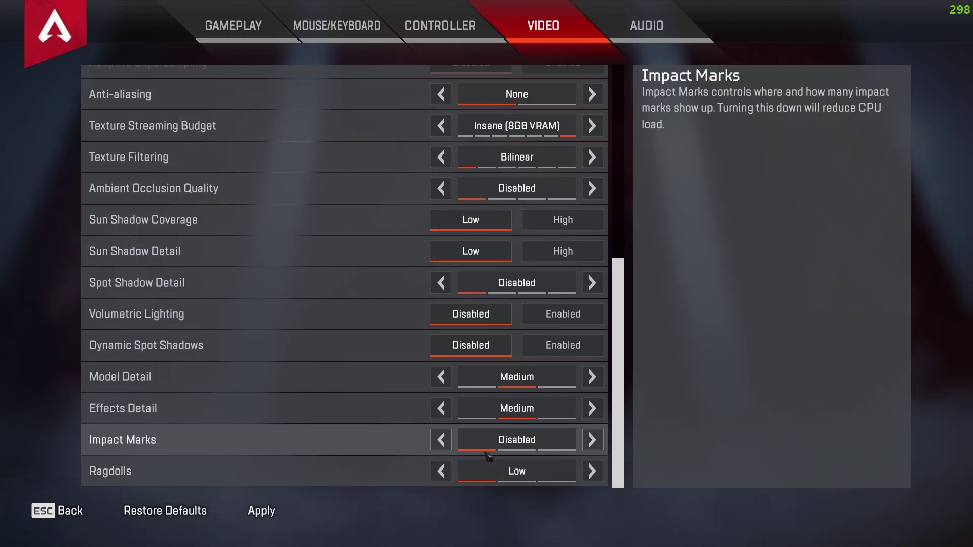
{"action": "left_click", "coordinate": [262, 511]}
Leave settings and test performance in a match by firing and reloading the Flatline.
{"action": "key", "text": "Escape"}
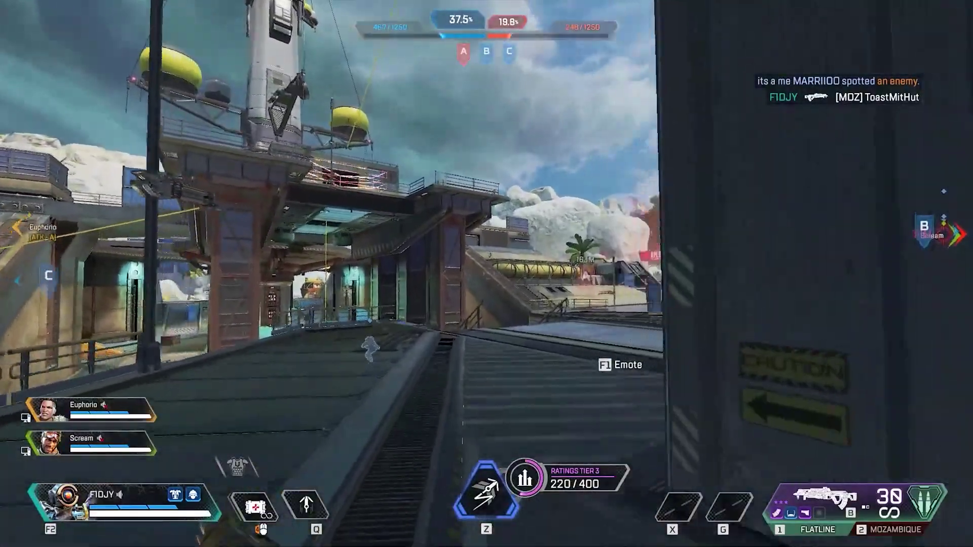
{"action": "key", "text": "1"}
{"action": "left_click", "coordinate": [487, 273]}
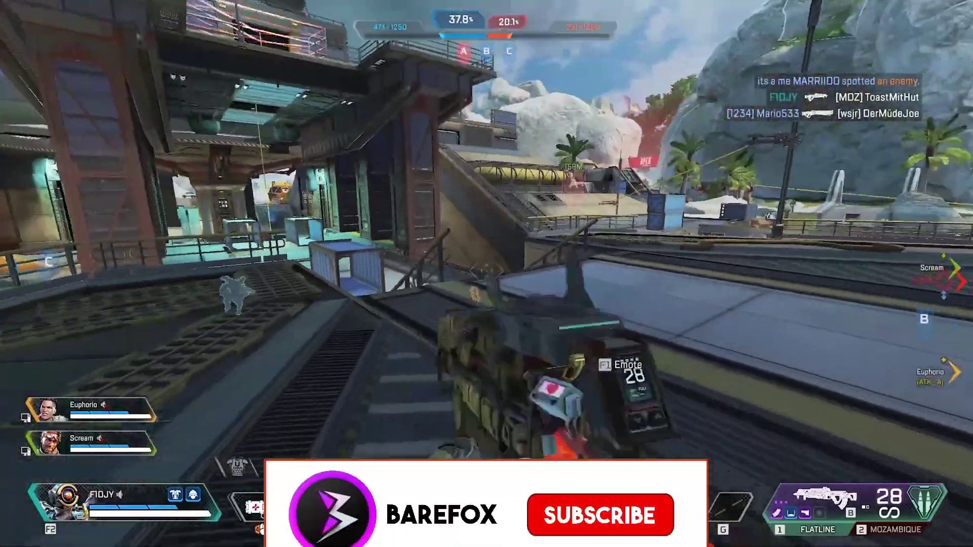
{"action": "key", "text": "r"}
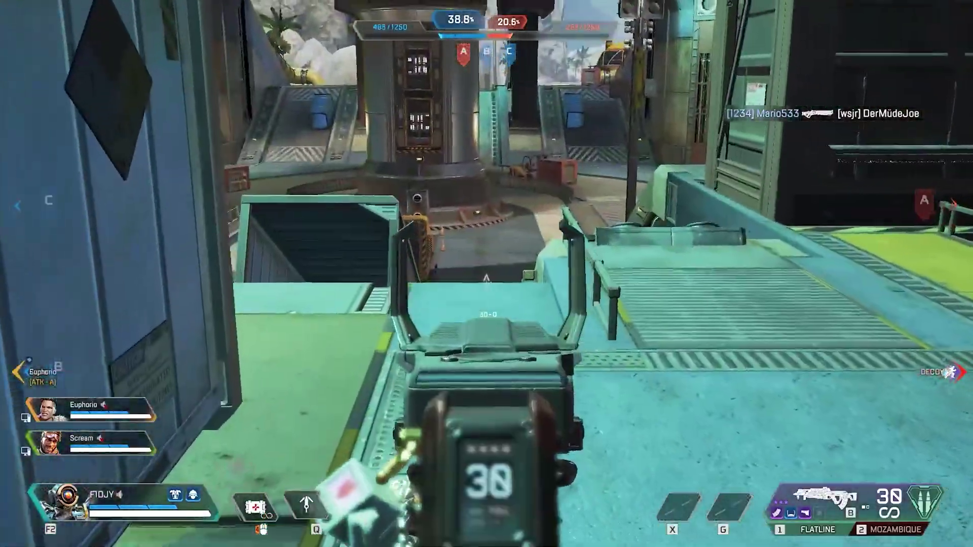
{"action": "left_click_drag", "start_coordinate": [486, 273], "coordinate": [486, 273]}
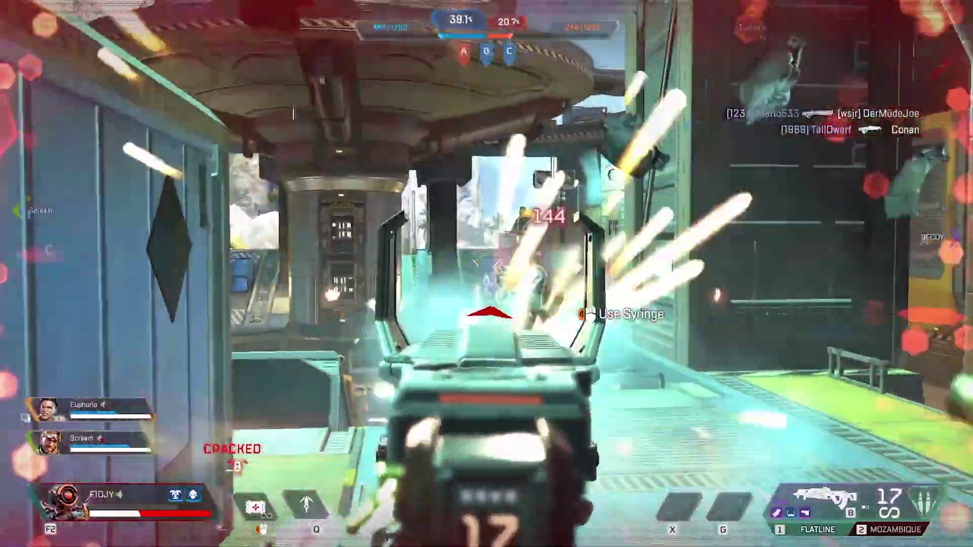